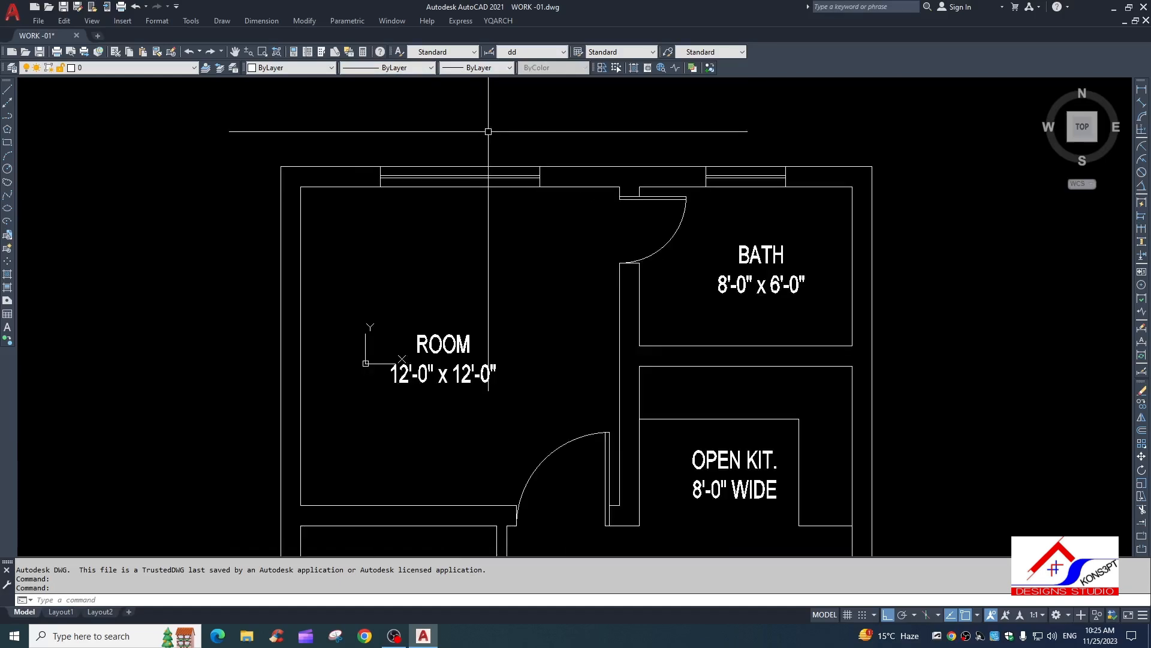
{"action": "left_click", "coordinate": [486, 172]}
{"action": "left_click", "coordinate": [474, 237]}
{"action": "left_click", "coordinate": [702, 233]}
{"action": "left_click", "coordinate": [658, 238]}
{"action": "left_click", "coordinate": [665, 319]}
{"action": "left_click", "coordinate": [600, 337]}
{"action": "left_click", "coordinate": [774, 267]}
{"action": "left_click", "coordinate": [751, 307]}
{"action": "scroll", "coordinate": [720, 270], "scroll_direction": "down", "scroll_amount": 2}
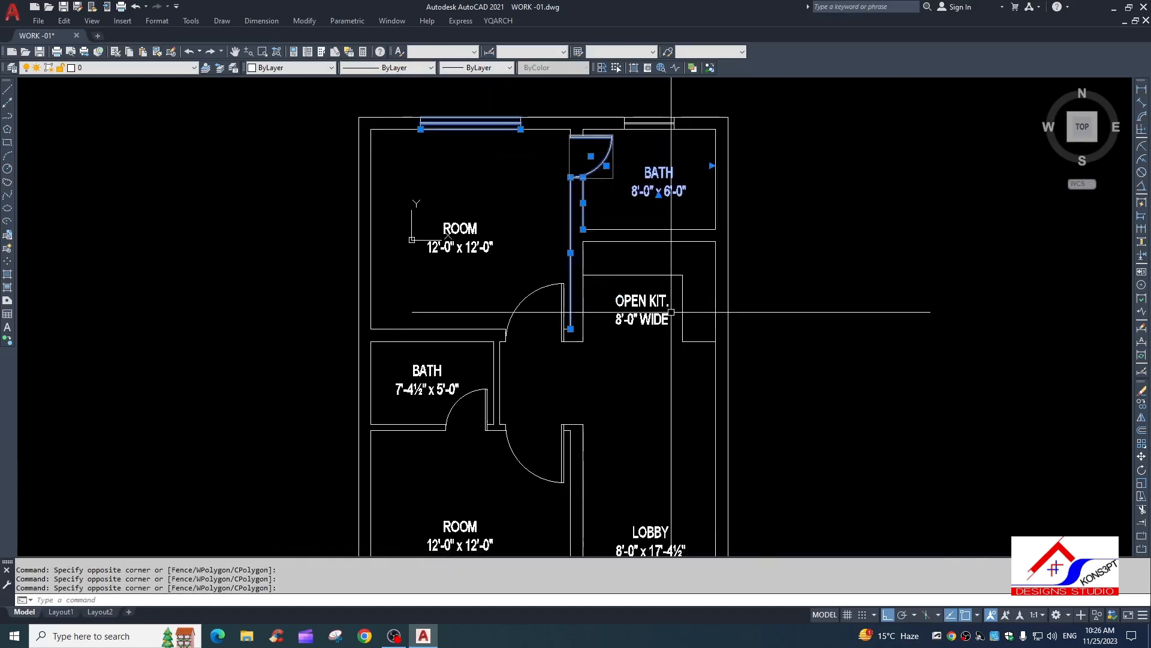
{"action": "scroll", "coordinate": [689, 240], "scroll_direction": "up", "scroll_amount": 4}
{"action": "left_click", "coordinate": [656, 399]}
{"action": "scroll", "coordinate": [579, 455], "scroll_direction": "down", "scroll_amount": 3}
{"action": "mouse_move", "coordinate": [579, 455]}
{"action": "middle_mouse_down"}
{"action": "mouse_move", "coordinate": [507, 315]}
{"action": "mouse_move", "coordinate": [527, 386]}
{"action": "middle_mouse_up"}
{"action": "scroll", "coordinate": [468, 270], "scroll_direction": "down", "scroll_amount": 4}
{"action": "scroll", "coordinate": [532, 198], "scroll_direction": "up", "scroll_amount": 2}
{"action": "scroll", "coordinate": [617, 252], "scroll_direction": "down", "scroll_amount": 2}
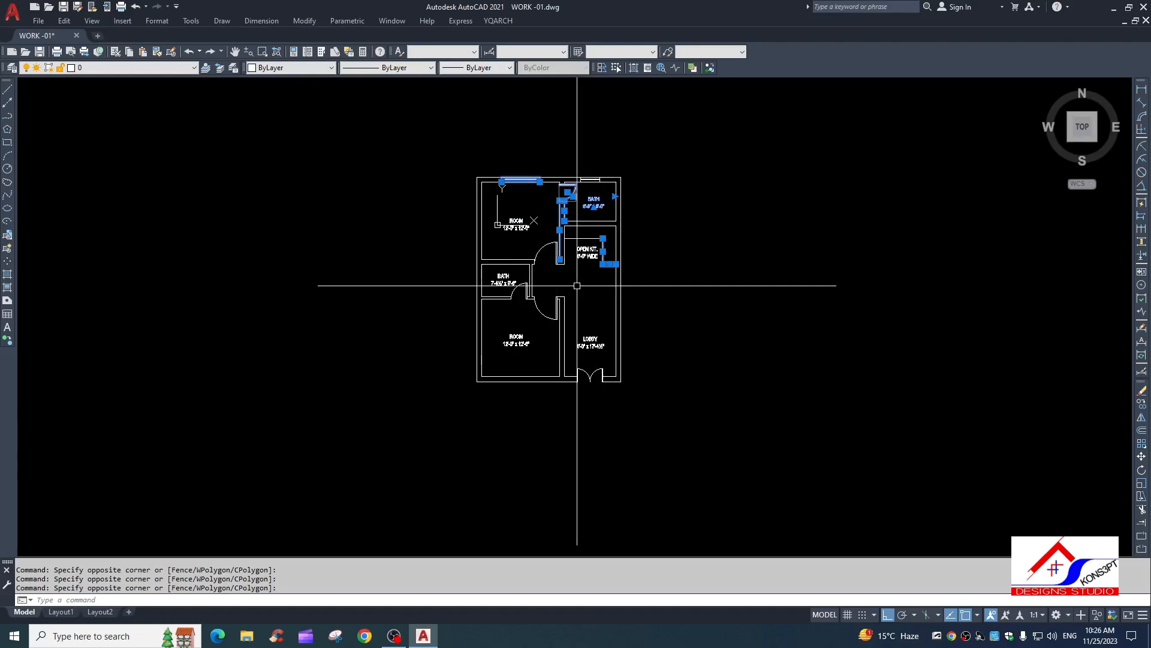
{"action": "key", "text": "Escape"}
{"action": "key", "text": "Escape"}
{"action": "scroll", "coordinate": [599, 345], "scroll_direction": "down", "scroll_amount": 2}
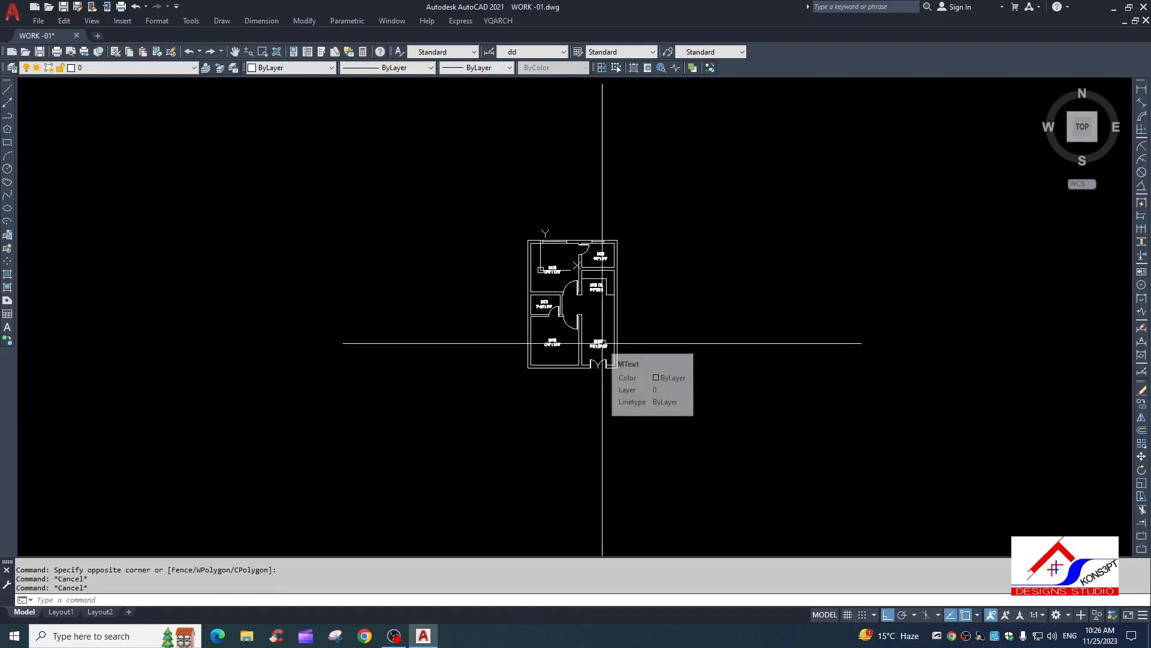
- Open the layer manager and create a layer named wall with the colour cyan
{"action": "type", "text": "La"}
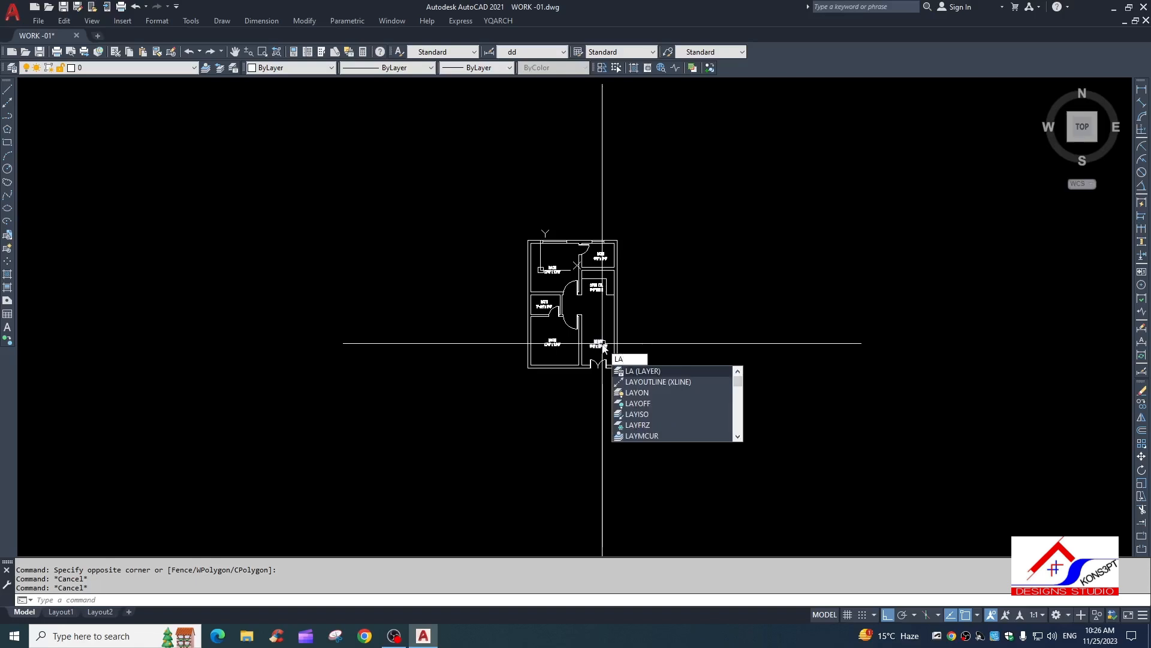
{"action": "key", "text": "Return"}
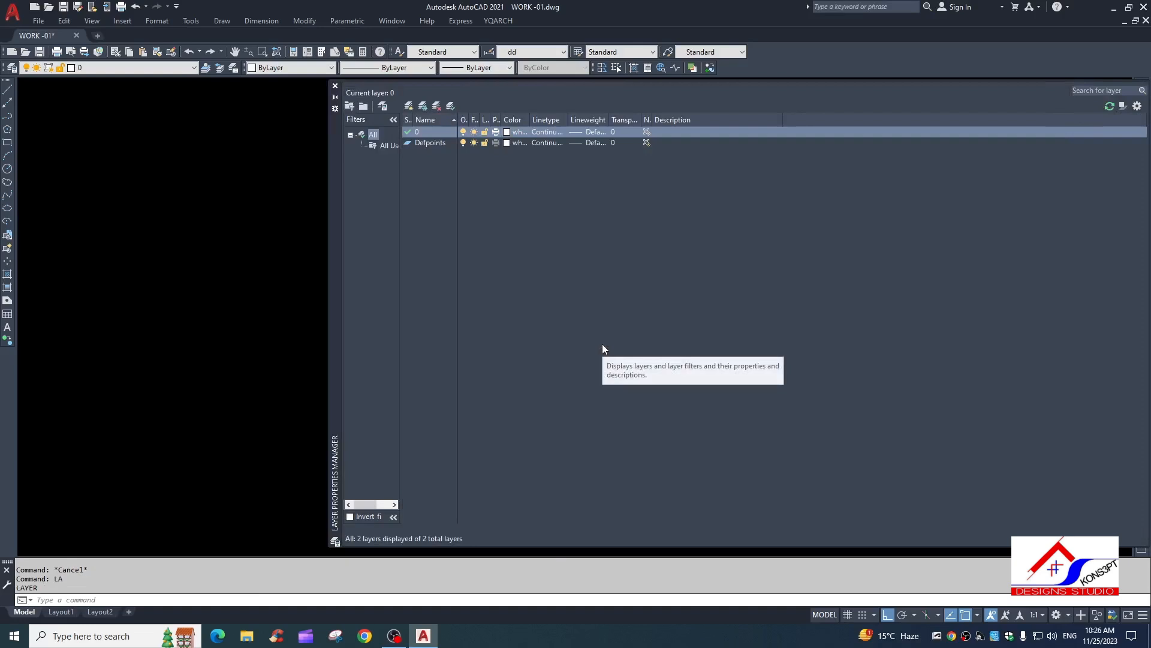
{"action": "left_click", "coordinate": [410, 107]}
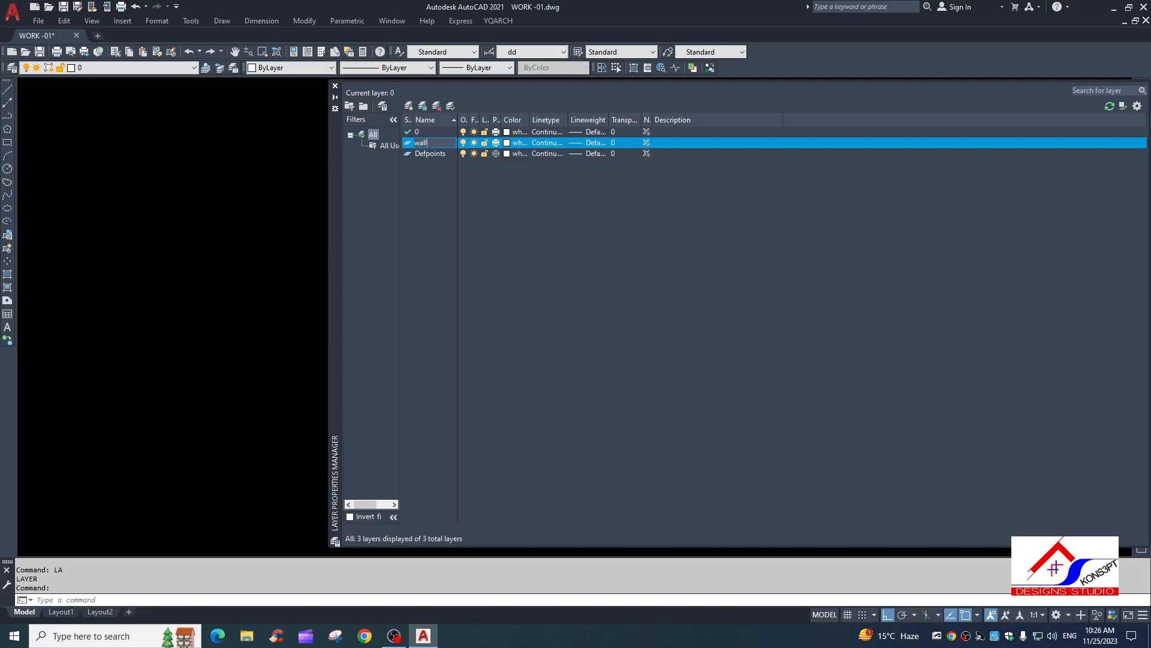
{"action": "left_click", "coordinate": [506, 144]}
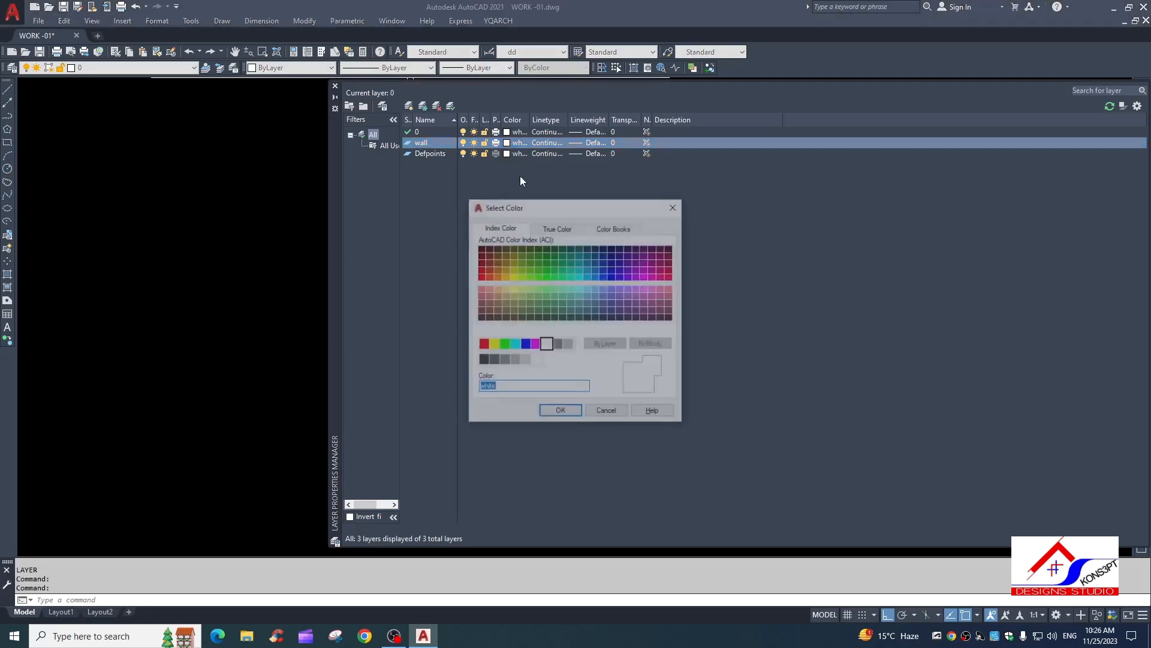
{"action": "left_click", "coordinate": [564, 417]}
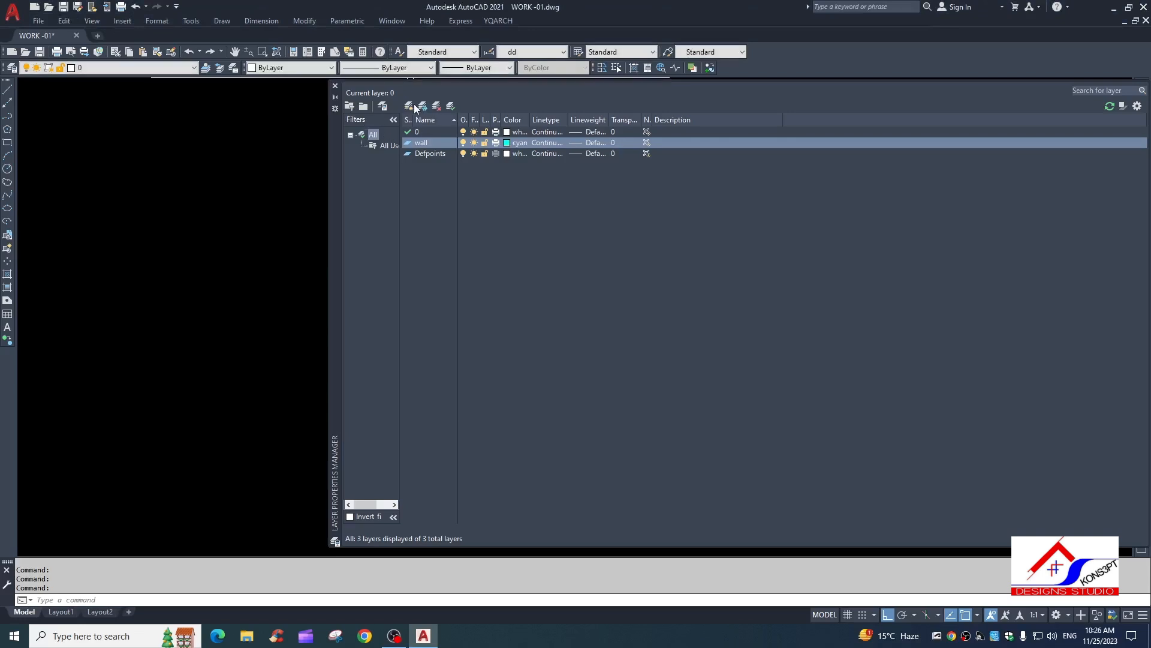
- Create a layer named window and set its colour to index 115
{"action": "key", "text": "alt+n"}
{"action": "type", "text": "wai"}
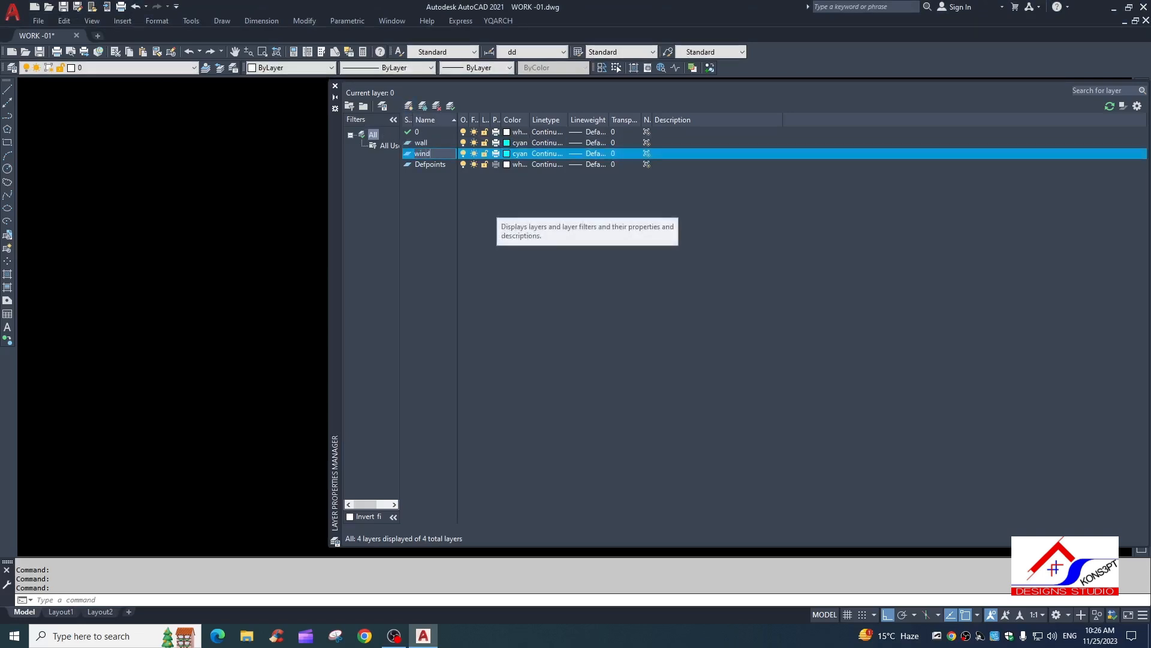
{"action": "key", "text": "Return"}
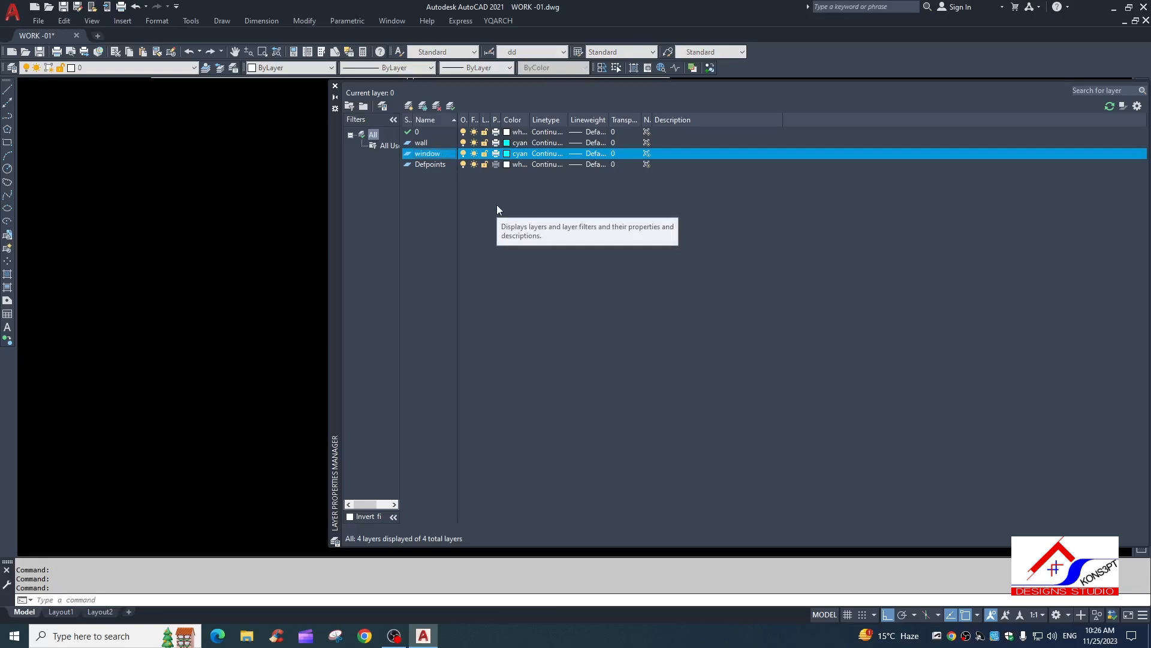
{"action": "left_click", "coordinate": [520, 154]}
{"action": "type", "text": "11"}
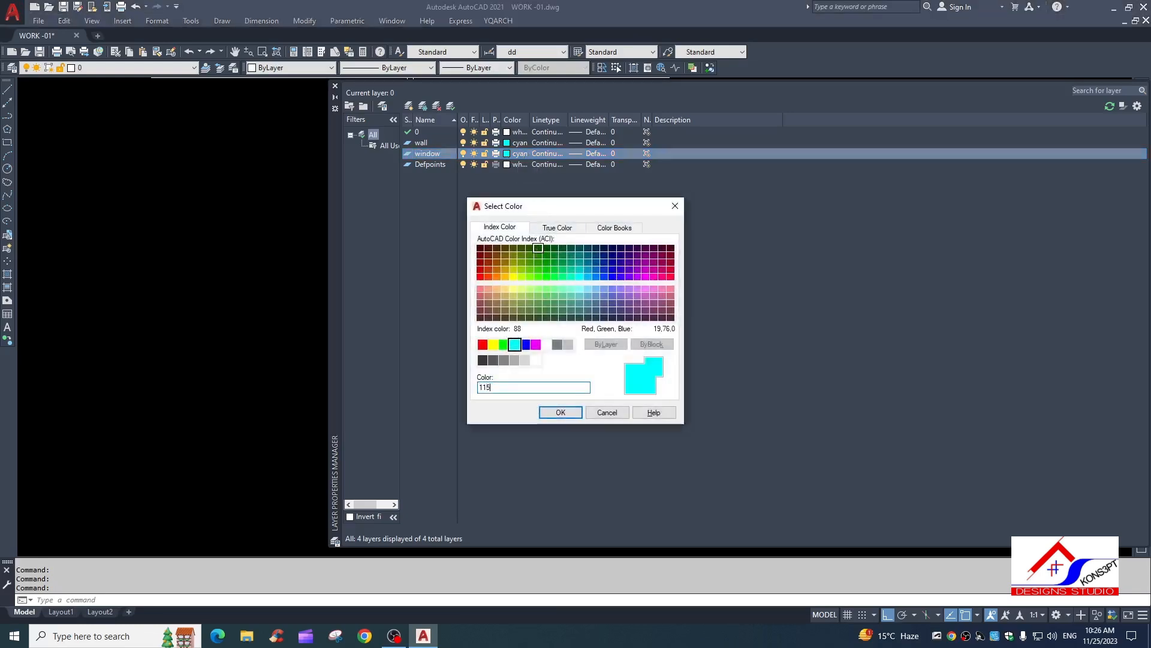
{"action": "type", "text": "5"}
{"action": "key", "text": "Return"}
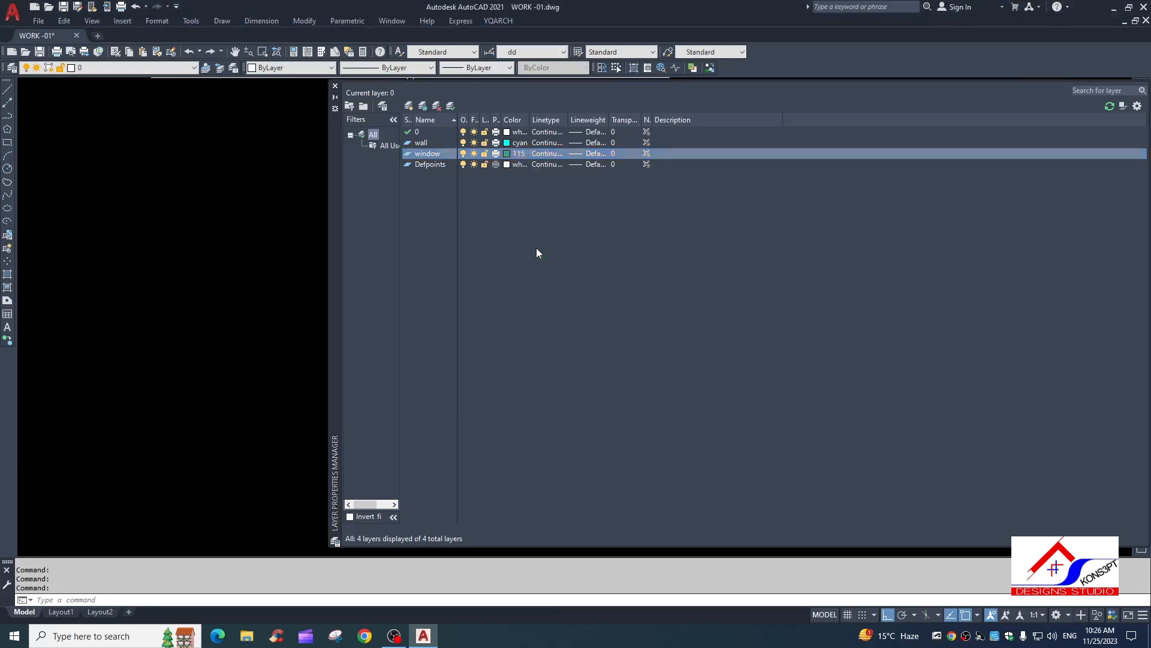
- Create a layer named door and set its colour to index 30
{"action": "left_click", "coordinate": [409, 105]}
{"action": "type", "text": "door"}
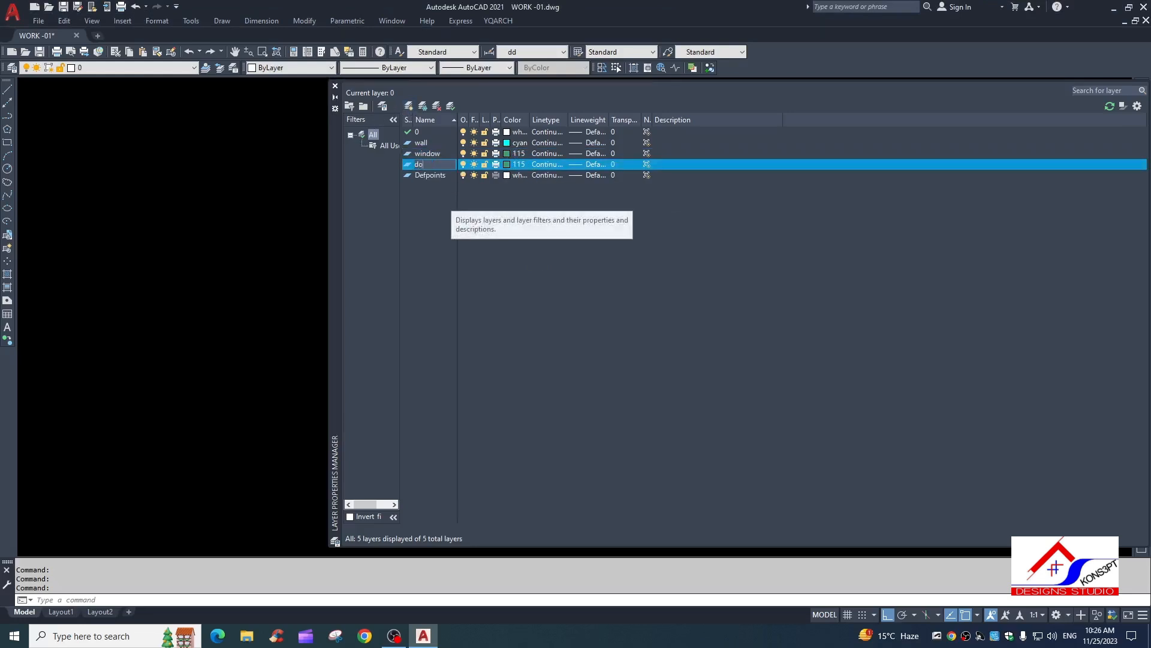
{"action": "left_click", "coordinate": [507, 164]}
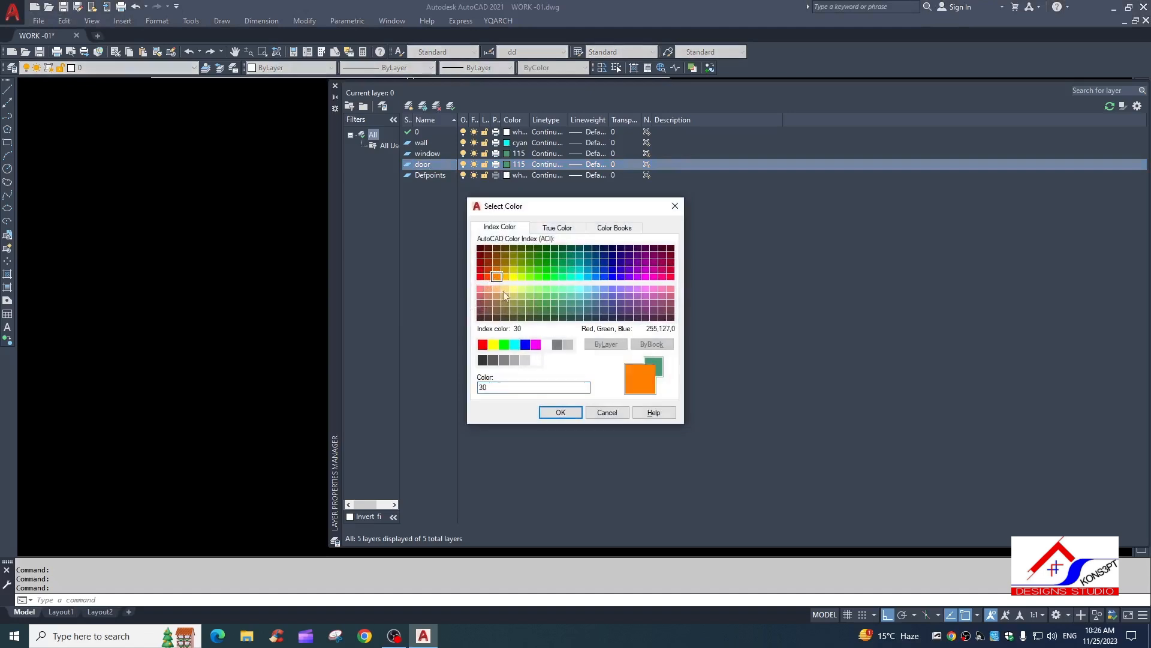
{"action": "left_click", "coordinate": [559, 413]}
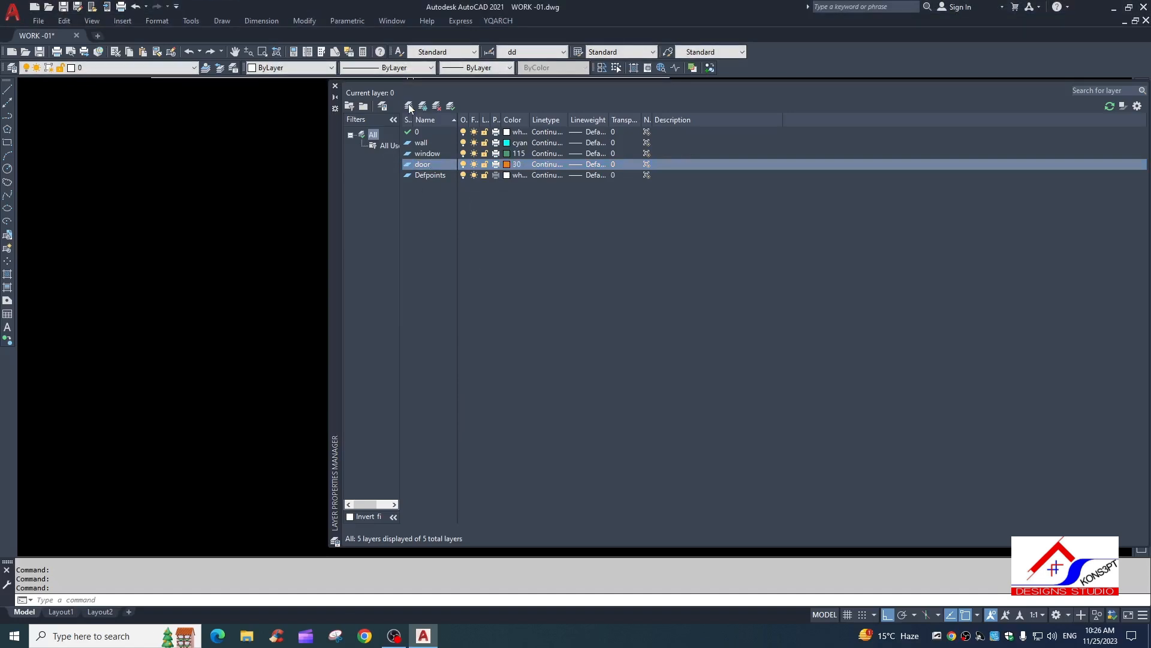
- Create a layer named thin and set its colour to red
{"action": "key", "text": "alt+n"}
{"action": "type", "text": "thin"}
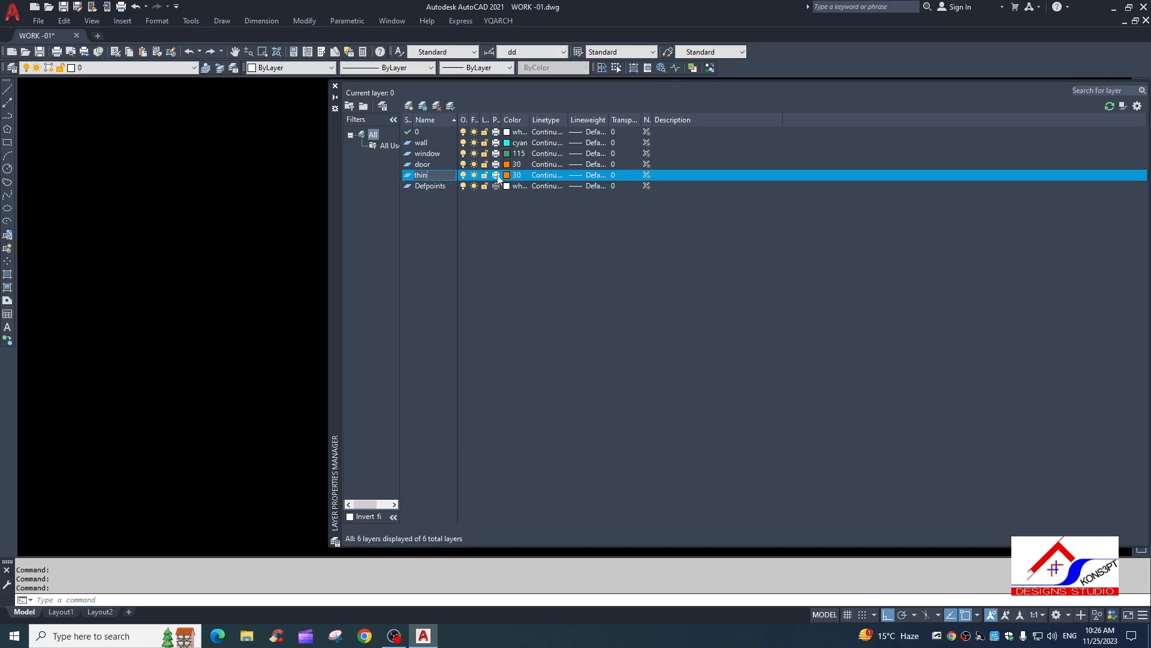
{"action": "left_click", "coordinate": [510, 175]}
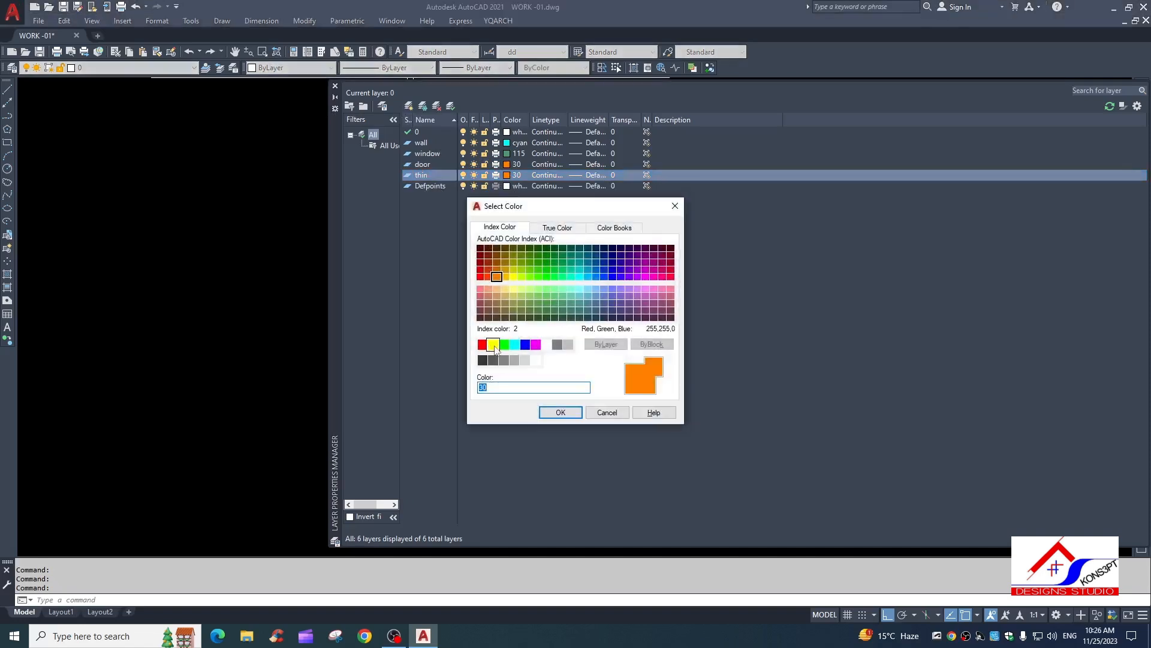
{"action": "left_click", "coordinate": [560, 412]}
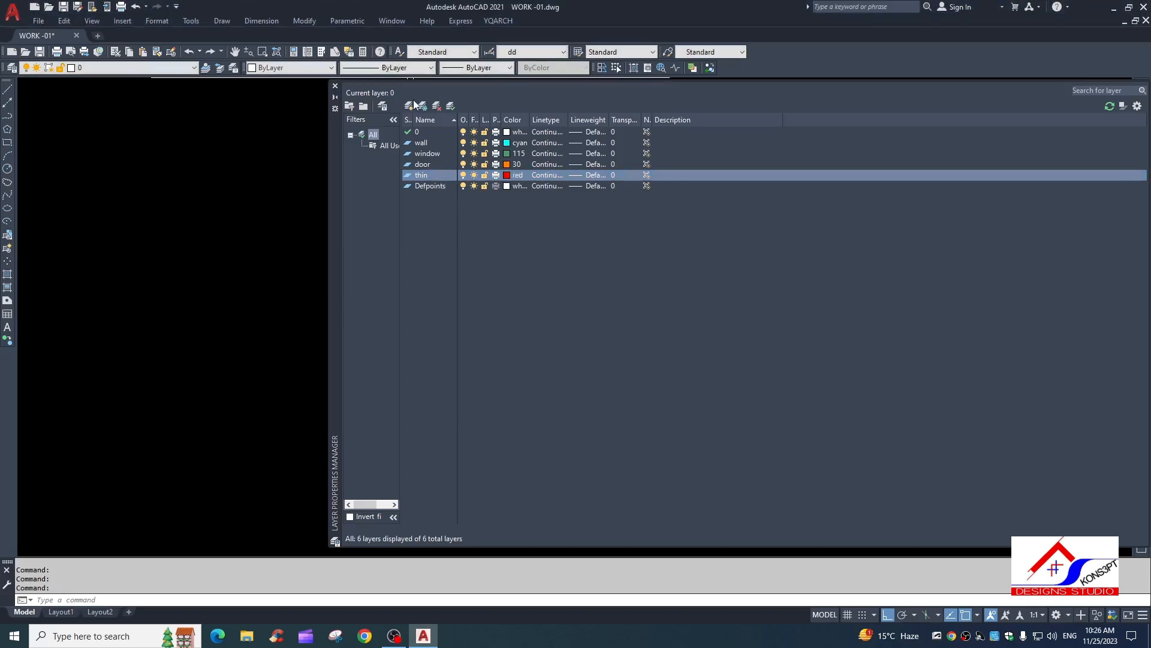
- Create a layer named text with the colour yellow and close the layer manager
{"action": "left_click", "coordinate": [409, 106]}
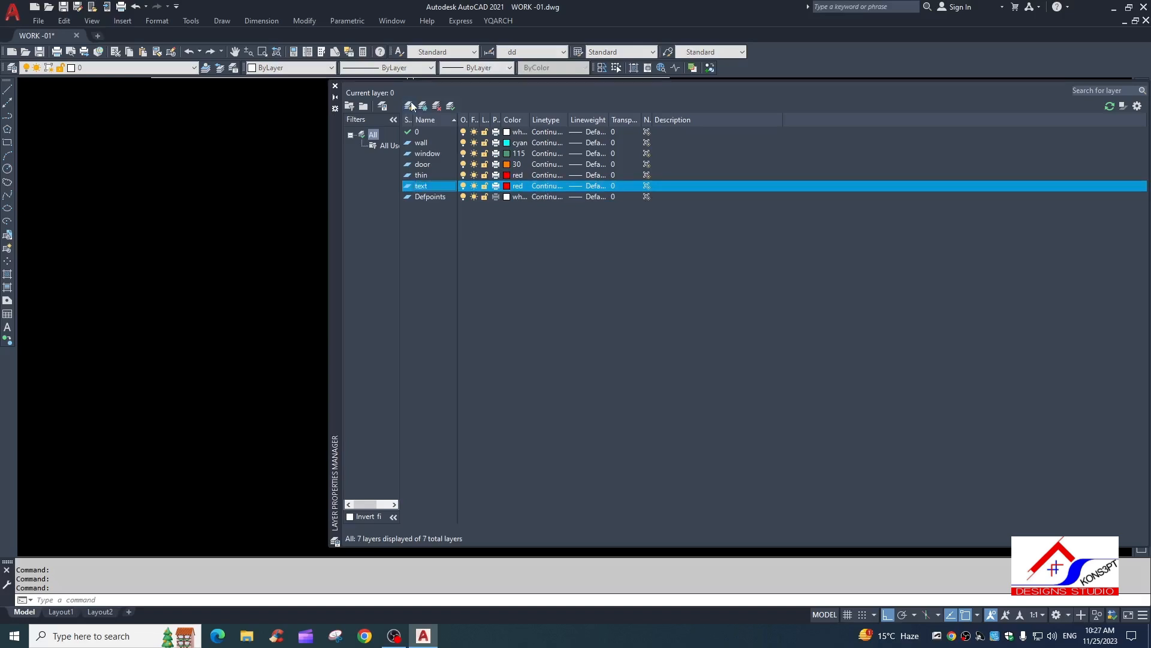
{"action": "left_click", "coordinate": [508, 186]}
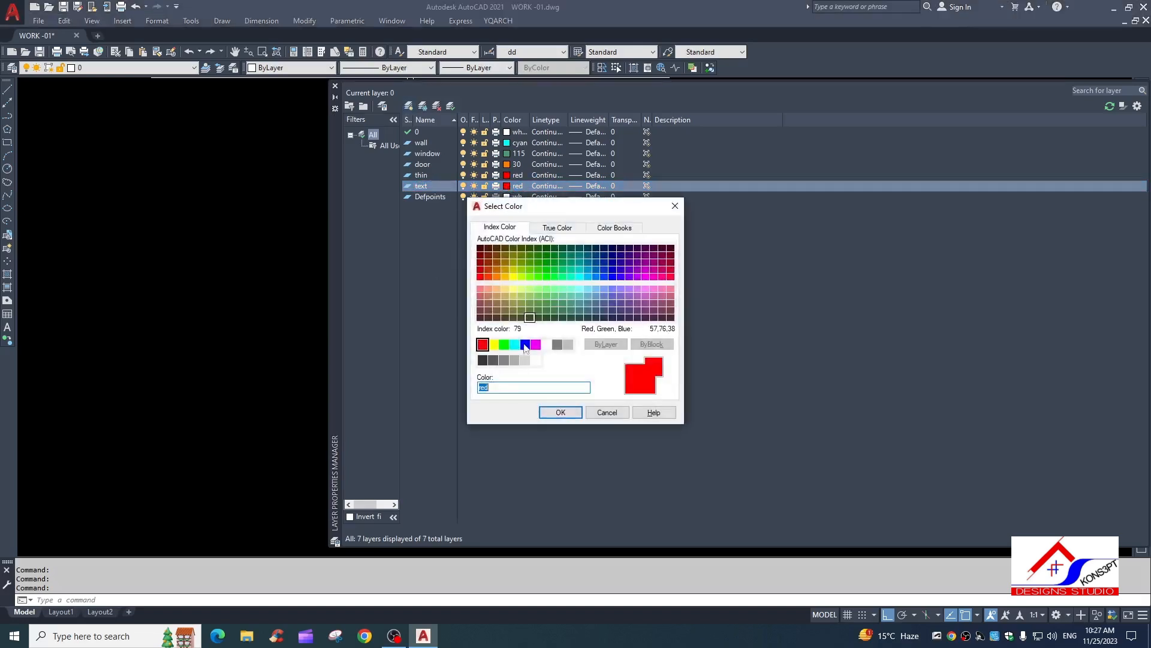
{"action": "left_click", "coordinate": [565, 414]}
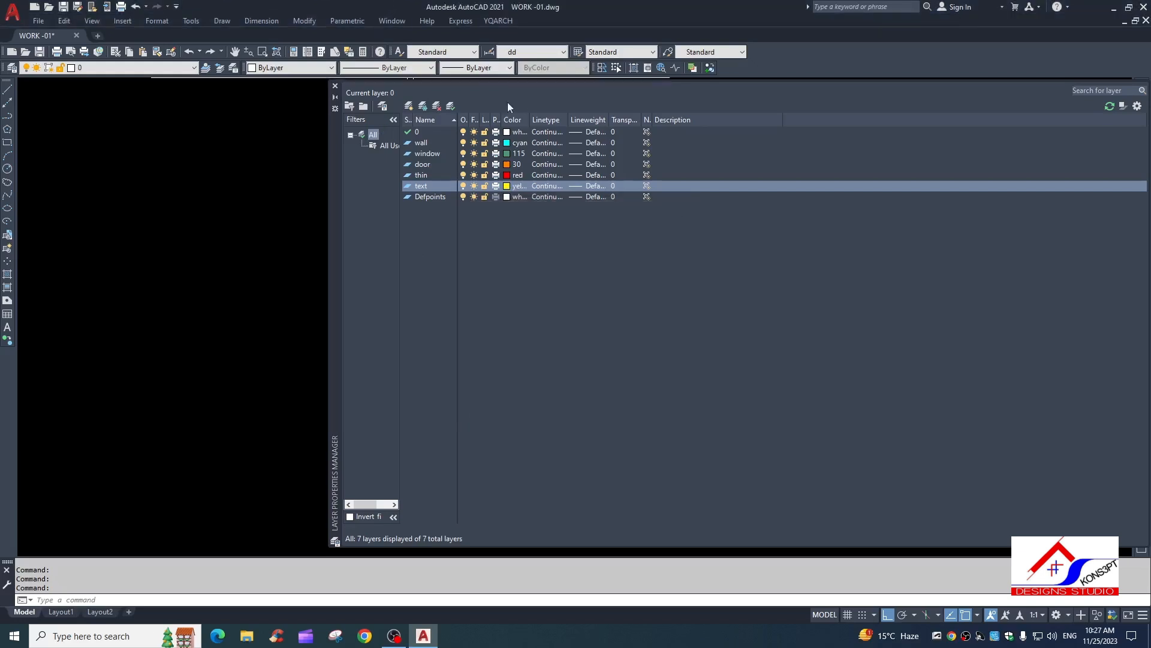
{"action": "left_click", "coordinate": [336, 86]}
- Move the outer left wall line and the upper room's inner left wall line to the wall layer
{"action": "scroll", "coordinate": [414, 300], "scroll_direction": "up", "scroll_amount": 5}
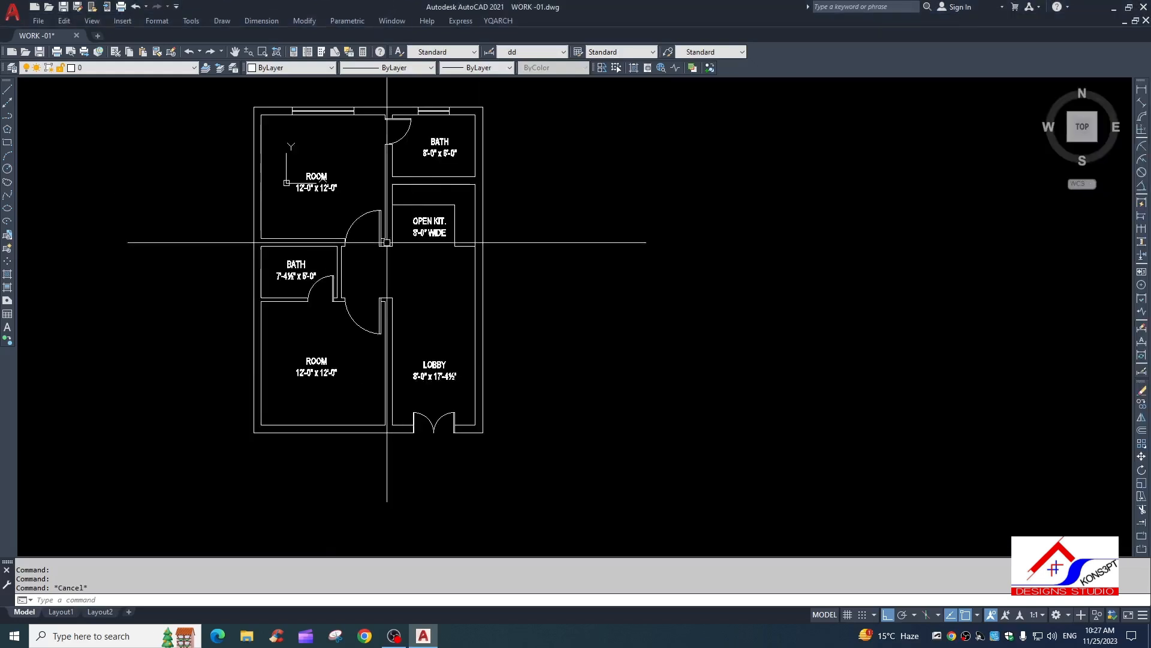
{"action": "scroll", "coordinate": [321, 276], "scroll_direction": "up", "scroll_amount": 4}
{"action": "left_click", "coordinate": [306, 262]}
{"action": "left_click", "coordinate": [190, 313]}
{"action": "scroll", "coordinate": [275, 282], "scroll_direction": "down", "scroll_amount": 4}
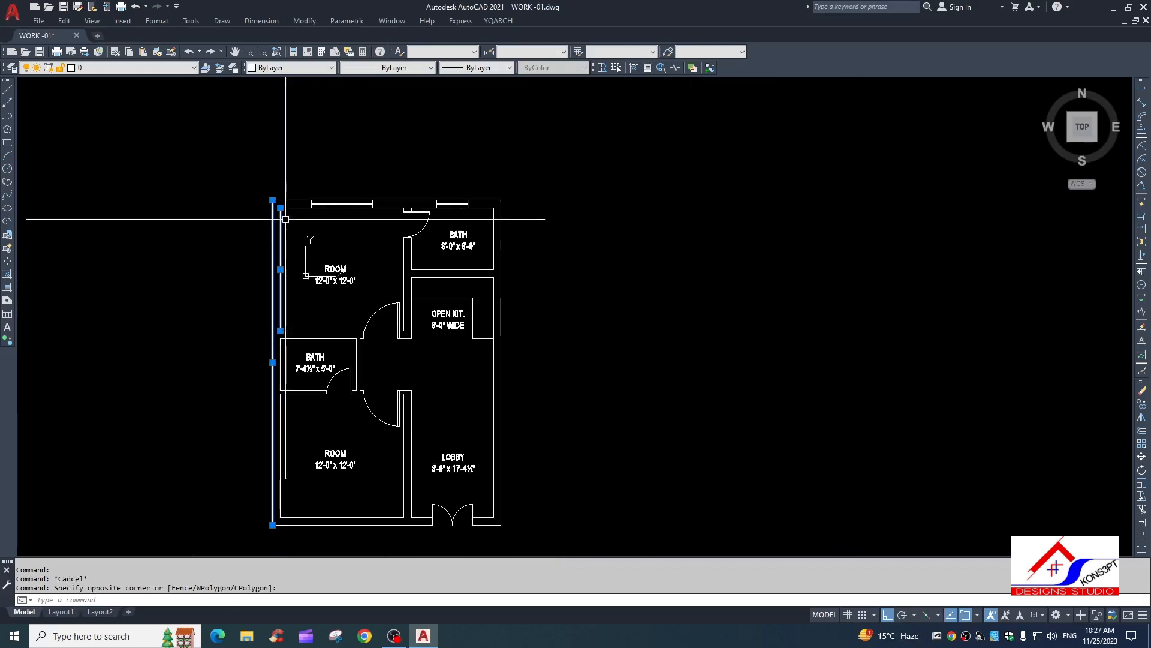
{"action": "scroll", "coordinate": [286, 219], "scroll_direction": "up", "scroll_amount": 2}
{"action": "left_click", "coordinate": [120, 70]}
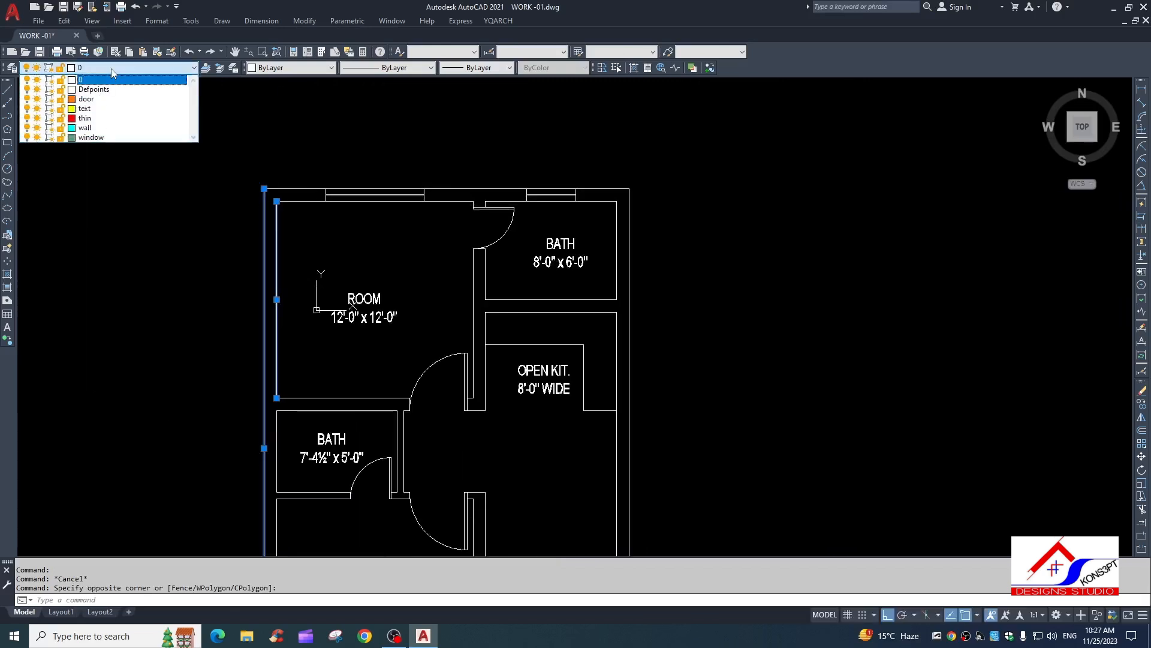
{"action": "left_click", "coordinate": [84, 131]}
{"action": "key", "text": "Escape"}
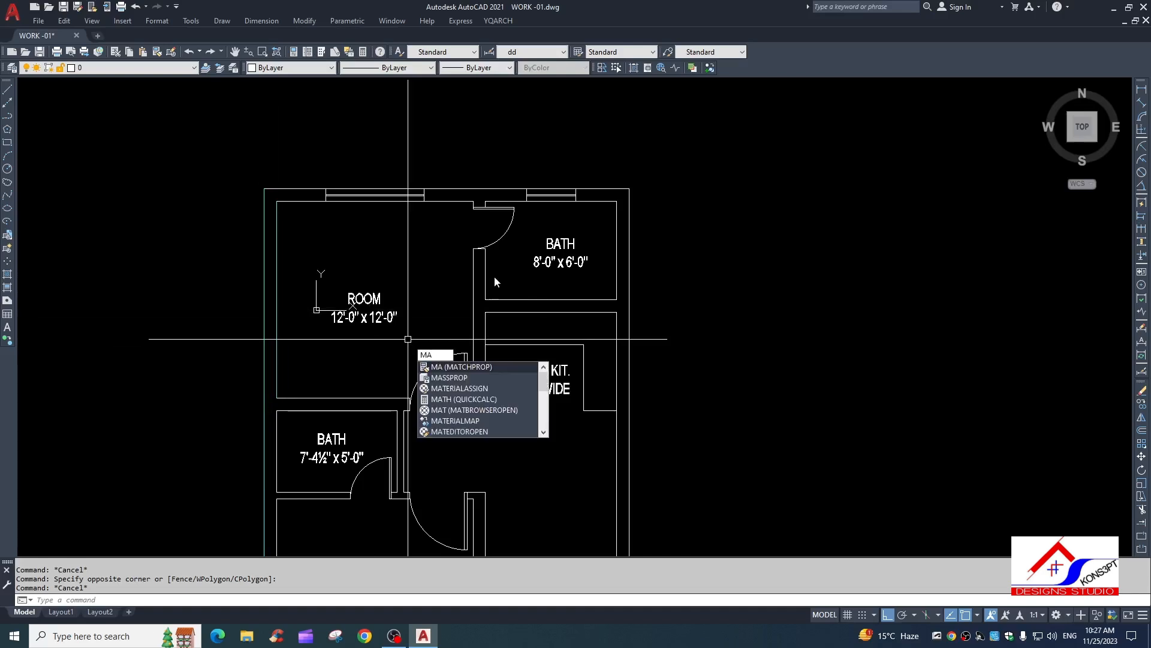
- Start Match Properties from the upper room's left wall line and apply it to the upper room's top wall lines around the window
{"action": "key", "text": "Return"}
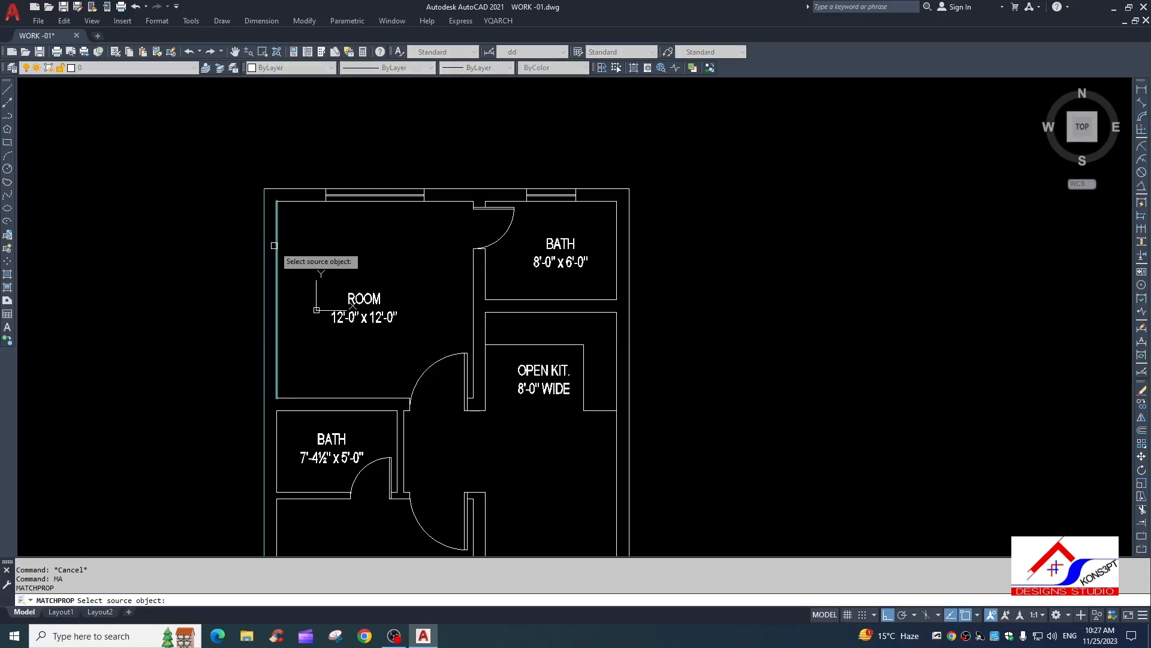
{"action": "left_click", "coordinate": [274, 245]}
{"action": "scroll", "coordinate": [295, 180], "scroll_direction": "up", "scroll_amount": 3}
{"action": "left_click", "coordinate": [298, 173]}
{"action": "left_click", "coordinate": [278, 272]}
{"action": "left_click", "coordinate": [324, 186]}
{"action": "left_click", "coordinate": [393, 252]}
{"action": "left_click_drag", "start_coordinate": [572, 121], "coordinate": [674, 272]}
{"action": "left_click", "coordinate": [674, 272]}
{"action": "left_click", "coordinate": [652, 190]}
{"action": "left_click", "coordinate": [592, 155]}
{"action": "left_click", "coordinate": [653, 298]}
- Match the wall properties onto the top wall lines between the two windows and beside the upper bath door
{"action": "scroll", "coordinate": [693, 302], "scroll_direction": "down", "scroll_amount": 1}
{"action": "scroll", "coordinate": [853, 230], "scroll_direction": "up", "scroll_amount": 2}
{"action": "left_click", "coordinate": [494, 149]}
{"action": "left_click", "coordinate": [629, 361]}
{"action": "left_click", "coordinate": [701, 213]}
{"action": "left_click", "coordinate": [678, 278]}
{"action": "left_click", "coordinate": [717, 201]}
{"action": "left_click", "coordinate": [800, 368]}
{"action": "left_click", "coordinate": [745, 228]}
{"action": "left_click", "coordinate": [723, 303]}
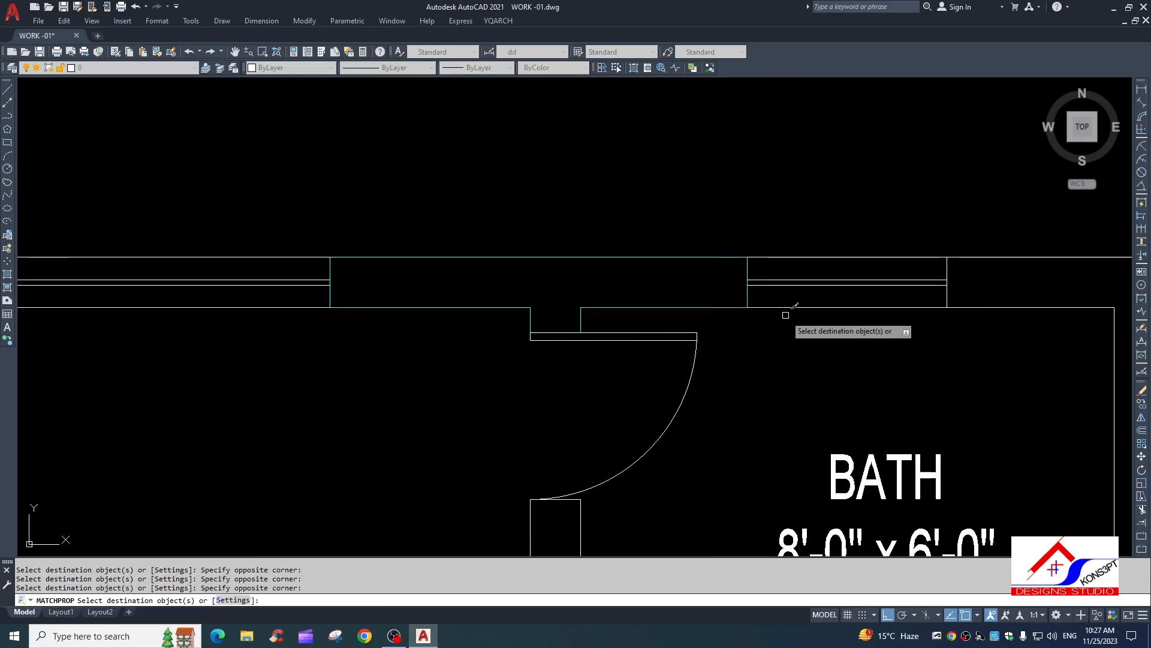
- Match the wall properties onto the wall lines at the plan's top-right corner beside the upper bath
{"action": "middle_click_drag", "start_coordinate": [736, 315], "coordinate": [485, 269]}
{"action": "scroll", "coordinate": [485, 270], "scroll_direction": "down", "scroll_amount": 1}
{"action": "left_click", "coordinate": [569, 128]}
{"action": "left_click", "coordinate": [809, 326]}
{"action": "left_click", "coordinate": [816, 355]}
{"action": "left_click", "coordinate": [687, 382]}
- Match the wall properties onto the partitions around the upper bath and the open kitchen
{"action": "middle_click_drag", "start_coordinate": [444, 471], "coordinate": [478, 270]}
{"action": "left_click", "coordinate": [460, 248]}
{"action": "left_click", "coordinate": [346, 300]}
{"action": "left_click", "coordinate": [326, 167]}
{"action": "left_click", "coordinate": [506, 288]}
{"action": "scroll", "coordinate": [607, 300], "scroll_direction": "down", "scroll_amount": 4}
{"action": "left_click", "coordinate": [606, 304]}
{"action": "left_click", "coordinate": [545, 387]}
- Match the wall properties onto the wall lines beside the entrance and between the lobby and the lower room
{"action": "middle_click_drag", "start_coordinate": [565, 445], "coordinate": [550, 270]}
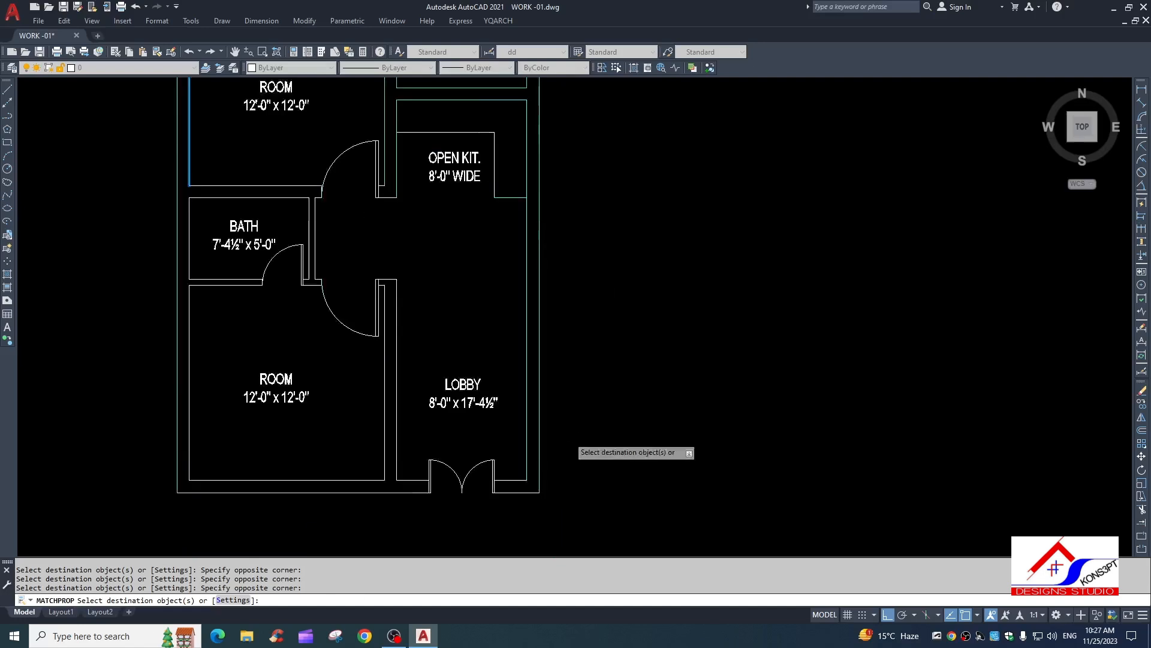
{"action": "scroll", "coordinate": [571, 437], "scroll_direction": "up", "scroll_amount": 2}
{"action": "left_click", "coordinate": [586, 445]}
{"action": "left_click", "coordinate": [509, 513]}
{"action": "scroll", "coordinate": [498, 533], "scroll_direction": "down", "scroll_amount": 2}
{"action": "middle_click_drag", "start_coordinate": [499, 533], "coordinate": [514, 402]}
{"action": "left_click", "coordinate": [443, 444]}
{"action": "left_click", "coordinate": [524, 351]}
{"action": "scroll", "coordinate": [414, 404], "scroll_direction": "up", "scroll_amount": 2}
{"action": "left_click", "coordinate": [372, 442]}
{"action": "left_click", "coordinate": [442, 329]}
- Match the wall properties onto the wall ends at the lower room's door, the small bath's lower wall and the lower room's left wall
{"action": "scroll", "coordinate": [378, 396], "scroll_direction": "down", "scroll_amount": 2}
{"action": "scroll", "coordinate": [353, 264], "scroll_direction": "up", "scroll_amount": 3}
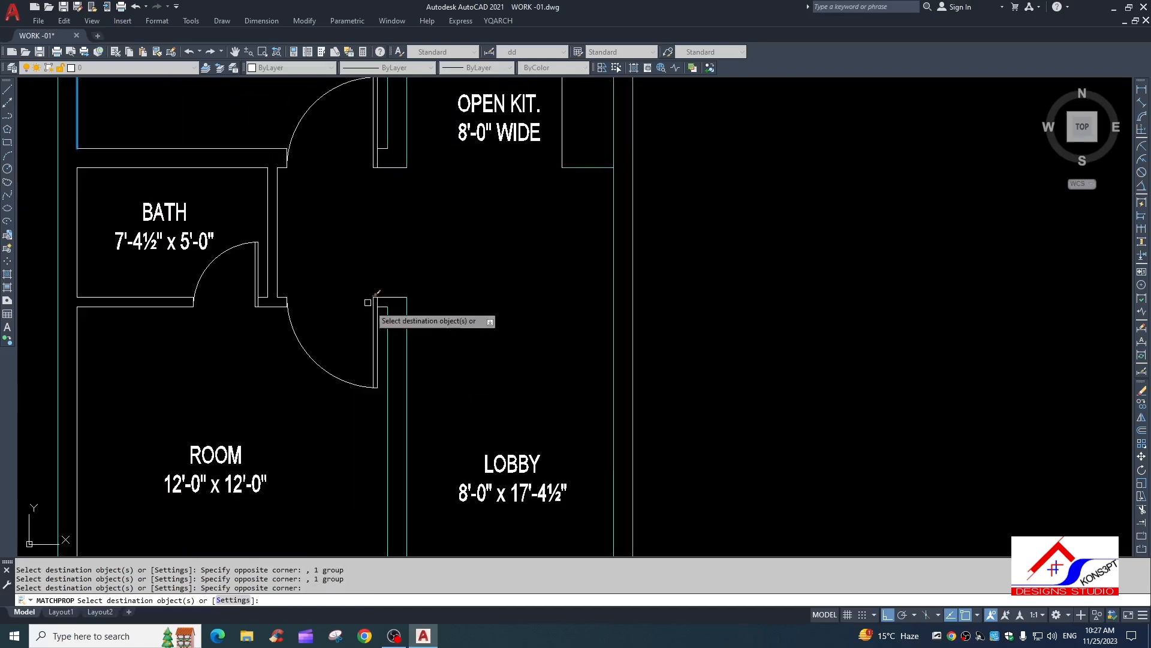
{"action": "left_click", "coordinate": [449, 333]}
{"action": "left_click", "coordinate": [390, 278]}
{"action": "scroll", "coordinate": [390, 279], "scroll_direction": "down", "scroll_amount": 1}
{"action": "middle_click_drag", "start_coordinate": [270, 304], "coordinate": [389, 282]}
{"action": "scroll", "coordinate": [396, 279], "scroll_direction": "up", "scroll_amount": 2}
{"action": "left_click", "coordinate": [362, 327]}
{"action": "left_click", "coordinate": [494, 172]}
{"action": "scroll", "coordinate": [228, 240], "scroll_direction": "down", "scroll_amount": 4}
{"action": "left_click", "coordinate": [203, 237]}
{"action": "left_click", "coordinate": [159, 341]}
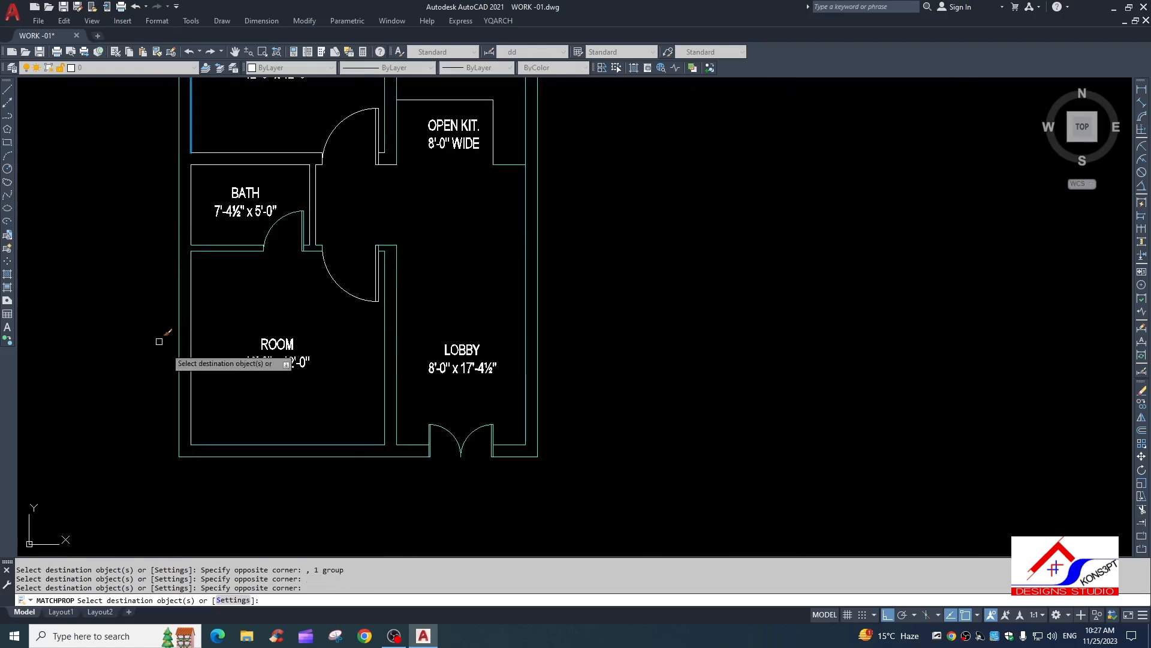
- Match the wall properties onto the remaining walls between the upper room, small bath and passage, and end the command
{"action": "scroll", "coordinate": [318, 139], "scroll_direction": "up", "scroll_amount": 2}
{"action": "left_click", "coordinate": [251, 140]}
{"action": "left_click", "coordinate": [510, 251]}
{"action": "scroll", "coordinate": [300, 384], "scroll_direction": "down", "scroll_amount": 1}
{"action": "scroll", "coordinate": [347, 306], "scroll_direction": "up", "scroll_amount": 1}
{"action": "scroll", "coordinate": [378, 282], "scroll_direction": "down", "scroll_amount": 5}
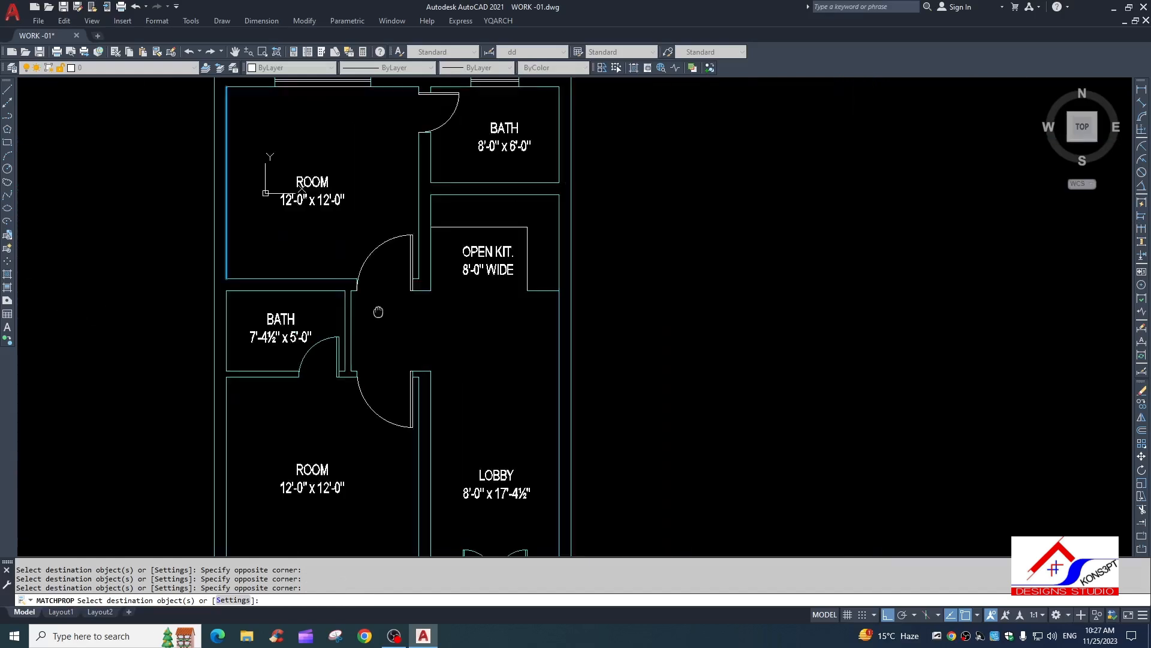
{"action": "scroll", "coordinate": [437, 191], "scroll_direction": "up", "scroll_amount": 2}
{"action": "key", "text": "Escape"}
- Move the two room doors, the two bath doors and the double entrance door to the door layer
{"action": "left_click", "coordinate": [453, 270]}
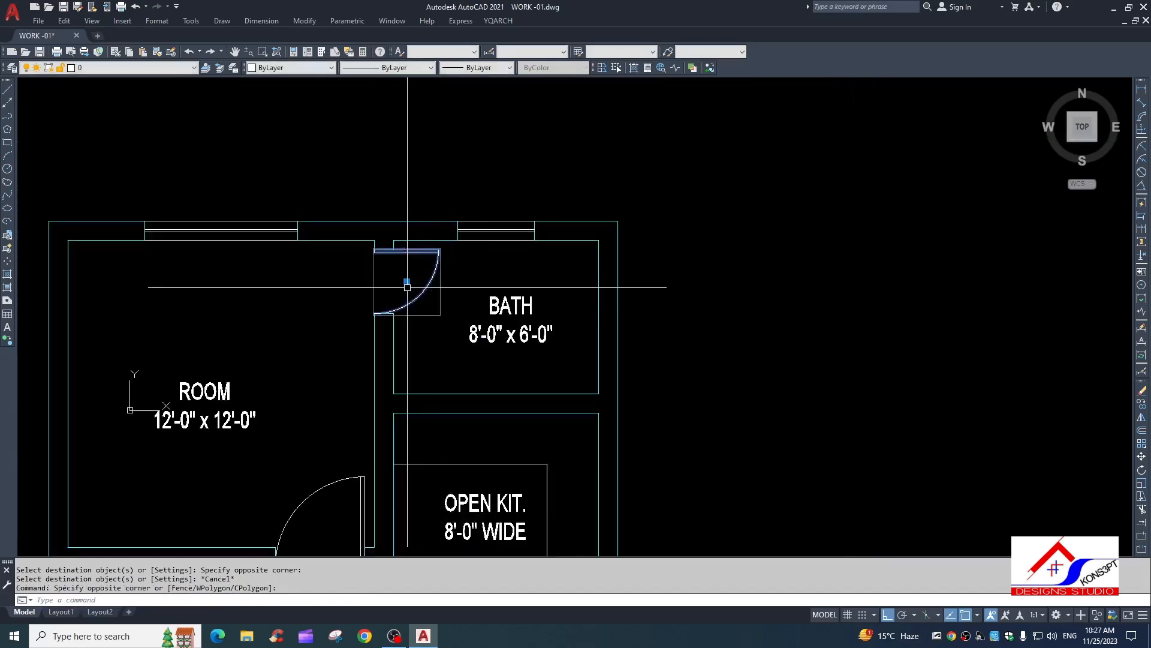
{"action": "left_click", "coordinate": [411, 283]}
{"action": "scroll", "coordinate": [370, 359], "scroll_direction": "down", "scroll_amount": 1}
{"action": "middle_click_drag", "start_coordinate": [369, 359], "coordinate": [382, 267]}
{"action": "left_click", "coordinate": [360, 326]}
{"action": "middle_click_drag", "start_coordinate": [350, 384], "coordinate": [350, 287]}
{"action": "left_click", "coordinate": [350, 294]}
{"action": "left_click", "coordinate": [352, 403]}
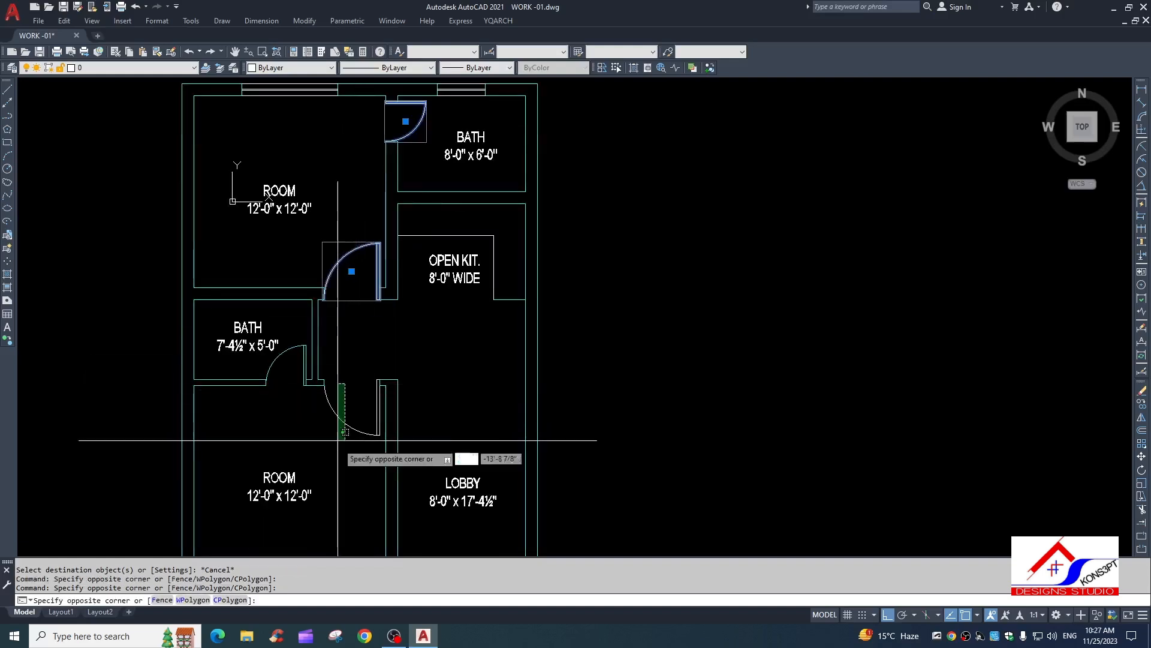
{"action": "left_click", "coordinate": [336, 427]}
{"action": "left_click", "coordinate": [276, 380]}
{"action": "left_click", "coordinate": [270, 362]}
{"action": "middle_click_drag", "start_coordinate": [431, 506], "coordinate": [453, 406]}
{"action": "left_click", "coordinate": [494, 469]}
{"action": "left_click", "coordinate": [478, 466]}
{"action": "left_click", "coordinate": [108, 68]}
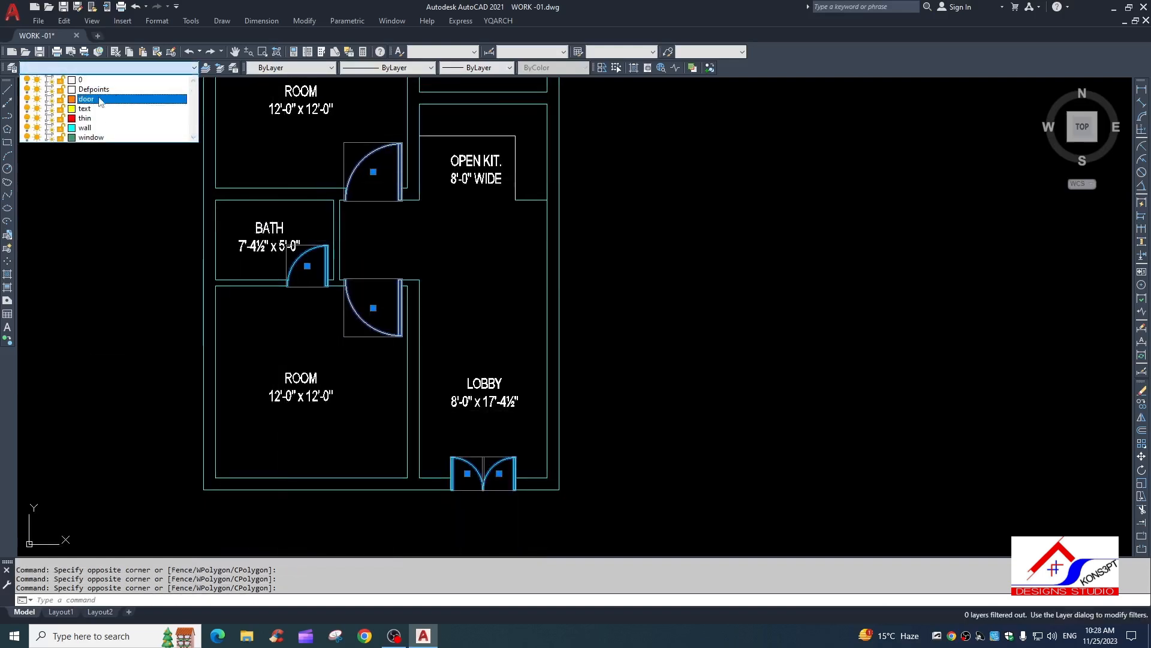
{"action": "left_click", "coordinate": [90, 100]}
{"action": "key", "text": "Escape"}
{"action": "scroll", "coordinate": [448, 254], "scroll_direction": "down", "scroll_amount": 1}
{"action": "middle_click_drag", "start_coordinate": [449, 254], "coordinate": [422, 353]}
{"action": "scroll", "coordinate": [395, 182], "scroll_direction": "up", "scroll_amount": 2}
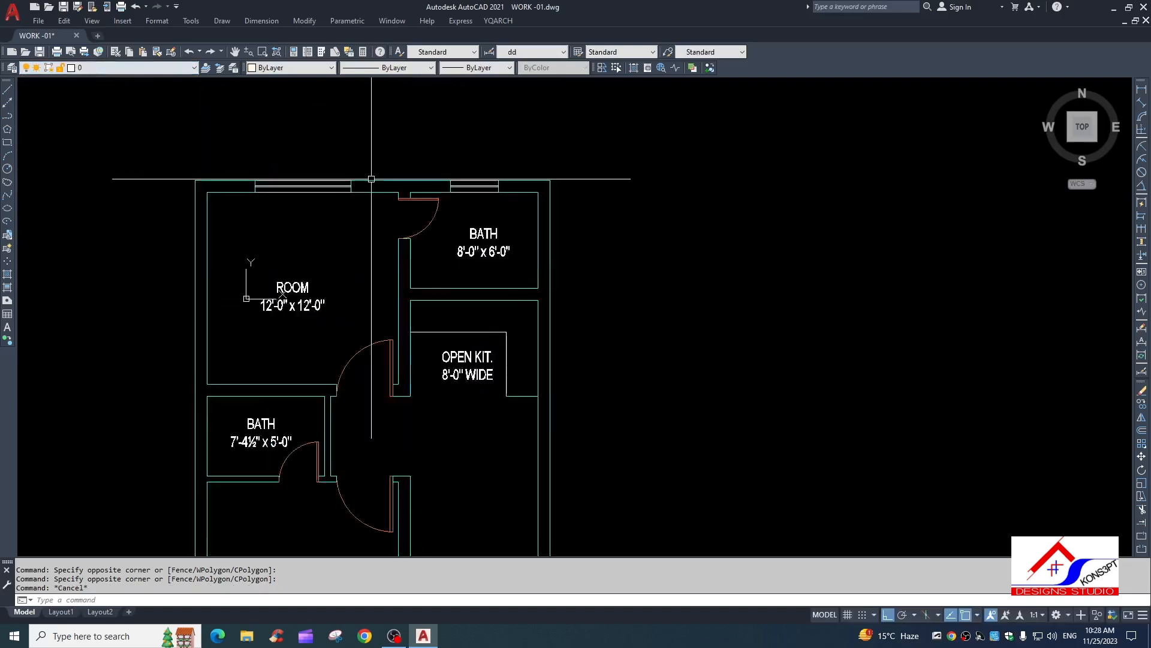
{"action": "left_click", "coordinate": [302, 131]}
{"action": "left_click", "coordinate": [286, 239]}
{"action": "left_click", "coordinate": [576, 163]}
{"action": "left_click", "coordinate": [563, 203]}
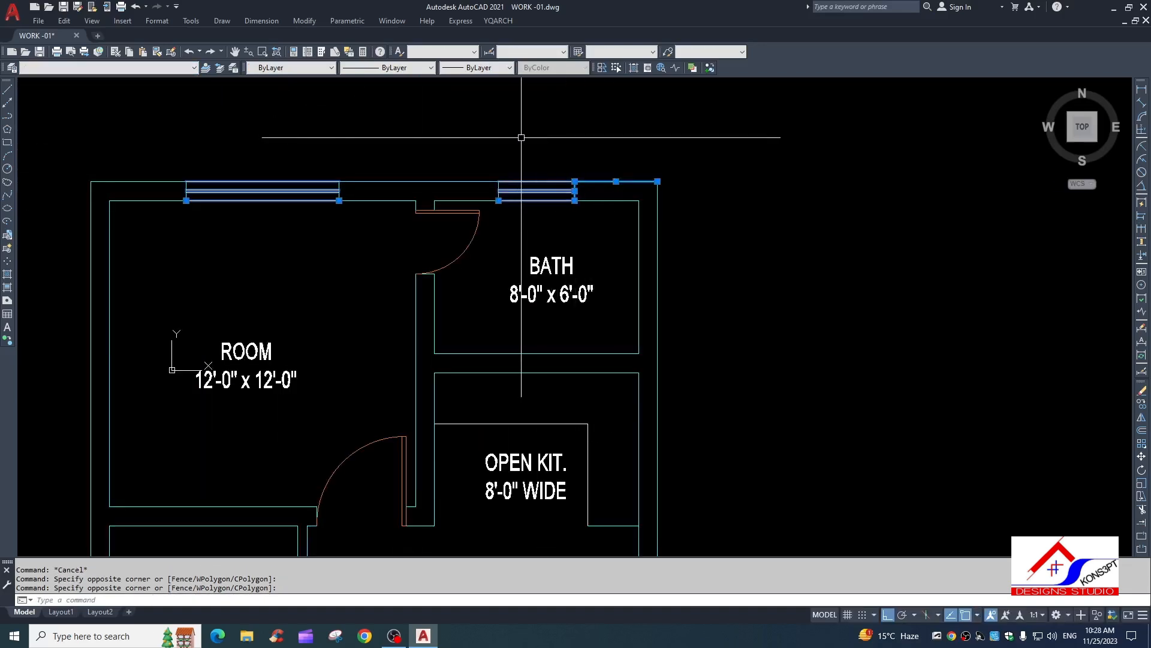
{"action": "key", "text": "Escape"}
- Move the windows in the upper room's and upper bath's outer wall to the window layer
{"action": "left_click", "coordinate": [531, 158]}
{"action": "left_click", "coordinate": [502, 193]}
{"action": "left_click", "coordinate": [254, 161]}
{"action": "left_click", "coordinate": [246, 224]}
{"action": "scroll", "coordinate": [296, 151], "scroll_direction": "down", "scroll_amount": 2}
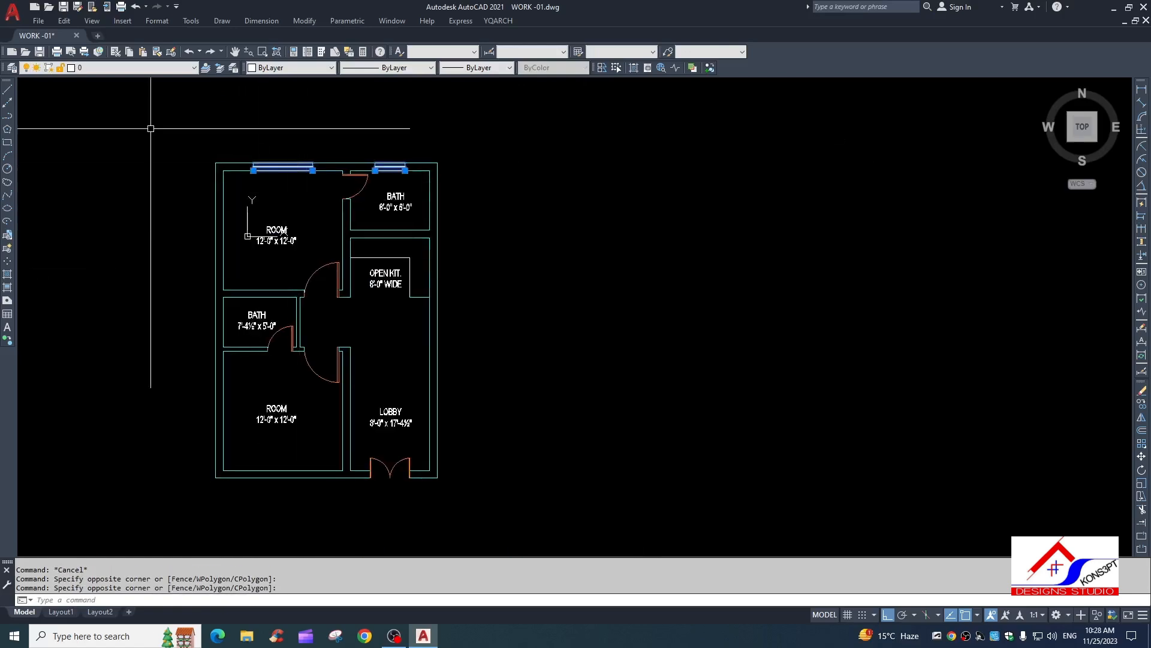
{"action": "left_click", "coordinate": [117, 67]}
{"action": "left_click", "coordinate": [120, 93]}
{"action": "key", "text": "Escape"}
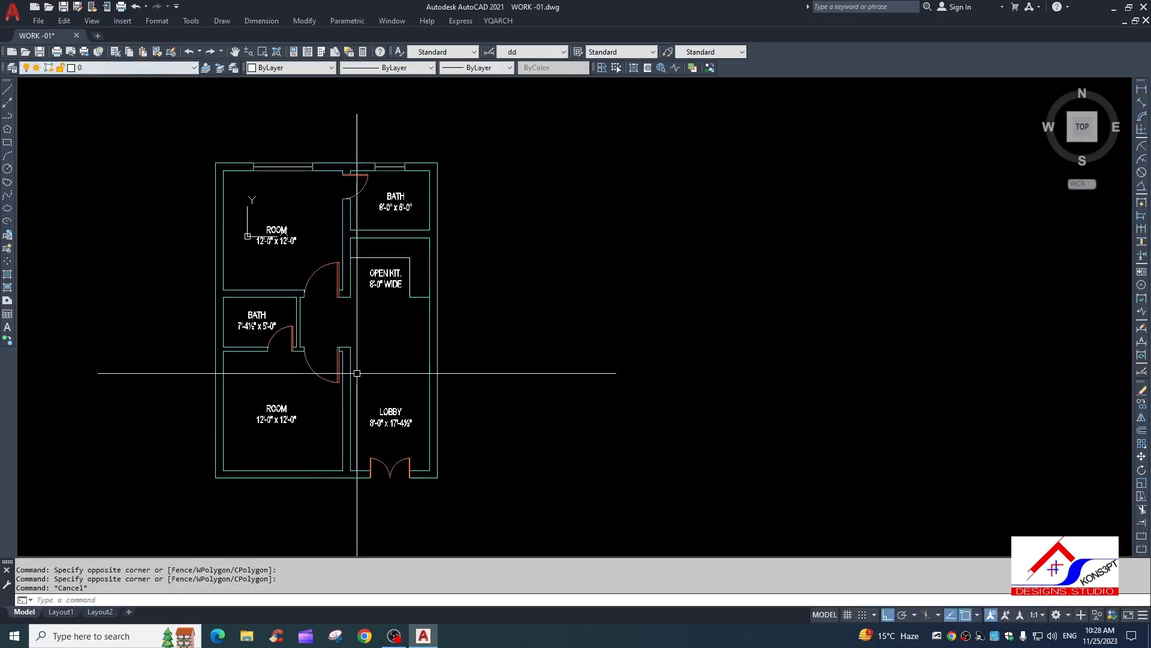
{"action": "scroll", "coordinate": [243, 406], "scroll_direction": "up", "scroll_amount": 3}
{"action": "type", "text": "L"}
{"action": "key", "text": "Return"}
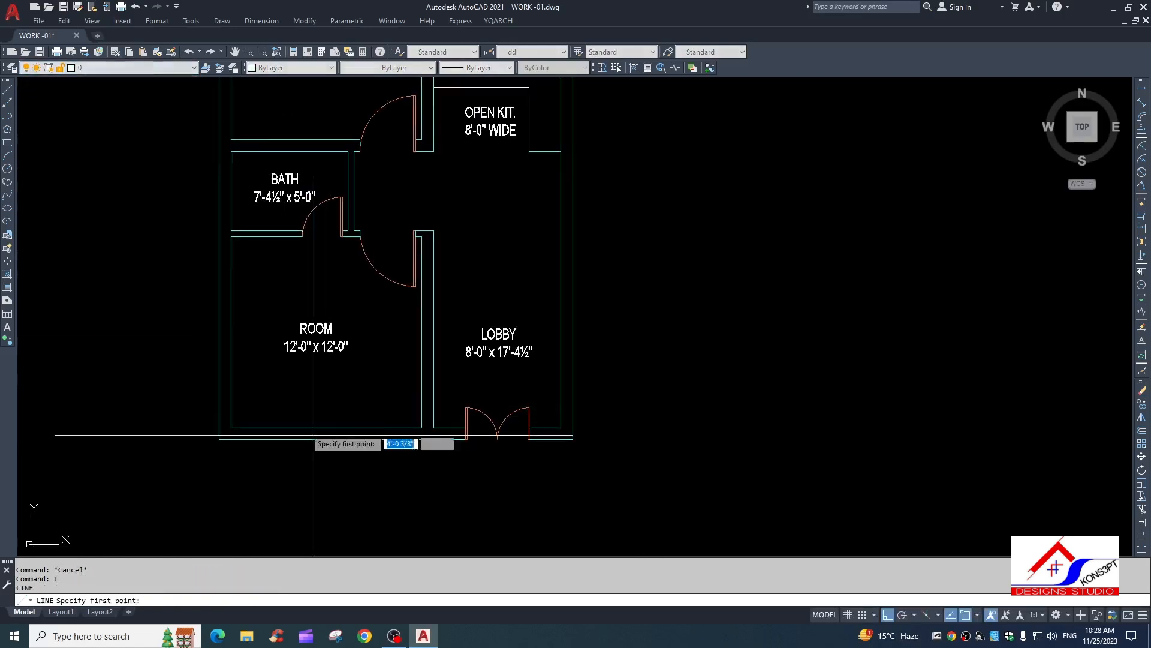
{"action": "scroll", "coordinate": [336, 300], "scroll_direction": "down", "scroll_amount": 4}
{"action": "key", "text": "Escape"}
- Mirror the upper room's window about a horizontal mid-line onto the lower room's outer wall, keeping the original
{"action": "scroll", "coordinate": [310, 249], "scroll_direction": "up", "scroll_amount": 4}
{"action": "left_click", "coordinate": [307, 216]}
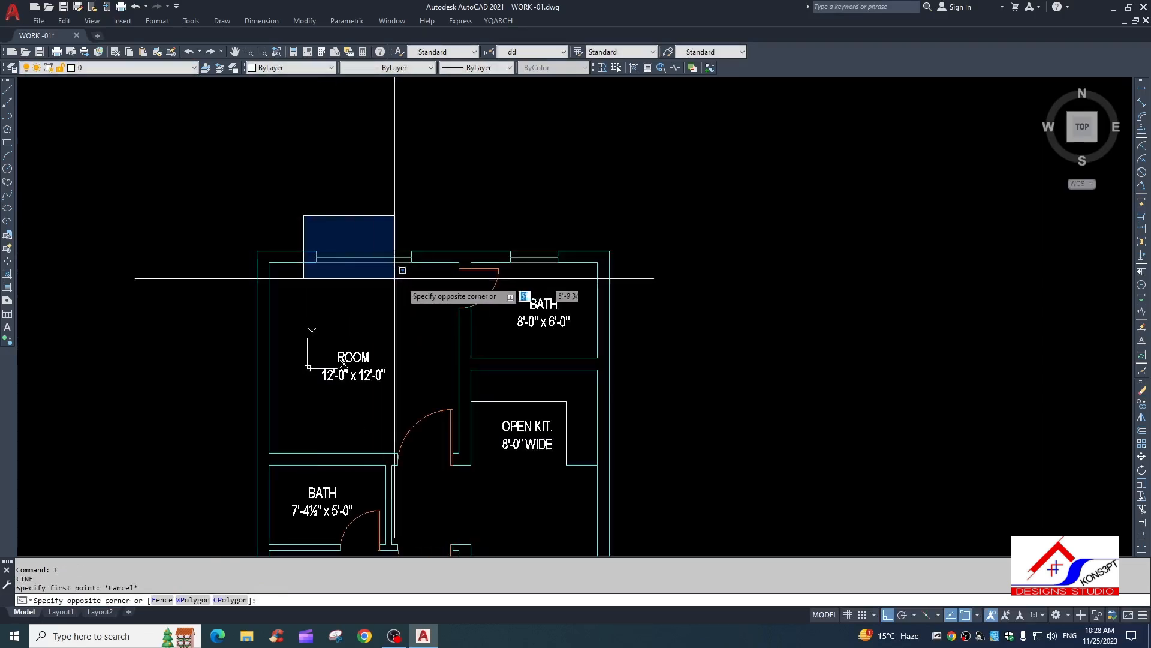
{"action": "left_click", "coordinate": [420, 286]}
{"action": "scroll", "coordinate": [420, 286], "scroll_direction": "down", "scroll_amount": 2}
{"action": "type", "text": "MI"}
{"action": "key", "text": "Return"}
{"action": "left_click", "coordinate": [308, 339]}
{"action": "left_click", "coordinate": [275, 339]}
{"action": "key", "text": "Return"}
- Trim the wall lines that run through the mirrored window in the lower room's outer wall
{"action": "scroll", "coordinate": [346, 407], "scroll_direction": "down", "scroll_amount": 2}
{"action": "middle_click_drag", "start_coordinate": [346, 407], "coordinate": [344, 324]}
{"action": "scroll", "coordinate": [366, 350], "scroll_direction": "up", "scroll_amount": 4}
{"action": "key", "text": "Escape"}
{"action": "left_click", "coordinate": [383, 314]}
{"action": "key", "text": "Escape"}
{"action": "type", "text": "TR"}
{"action": "key", "text": "Return"}
{"action": "key", "text": "Return"}
{"action": "left_click", "coordinate": [391, 283]}
{"action": "left_click", "coordinate": [368, 403]}
{"action": "key", "text": "Escape"}
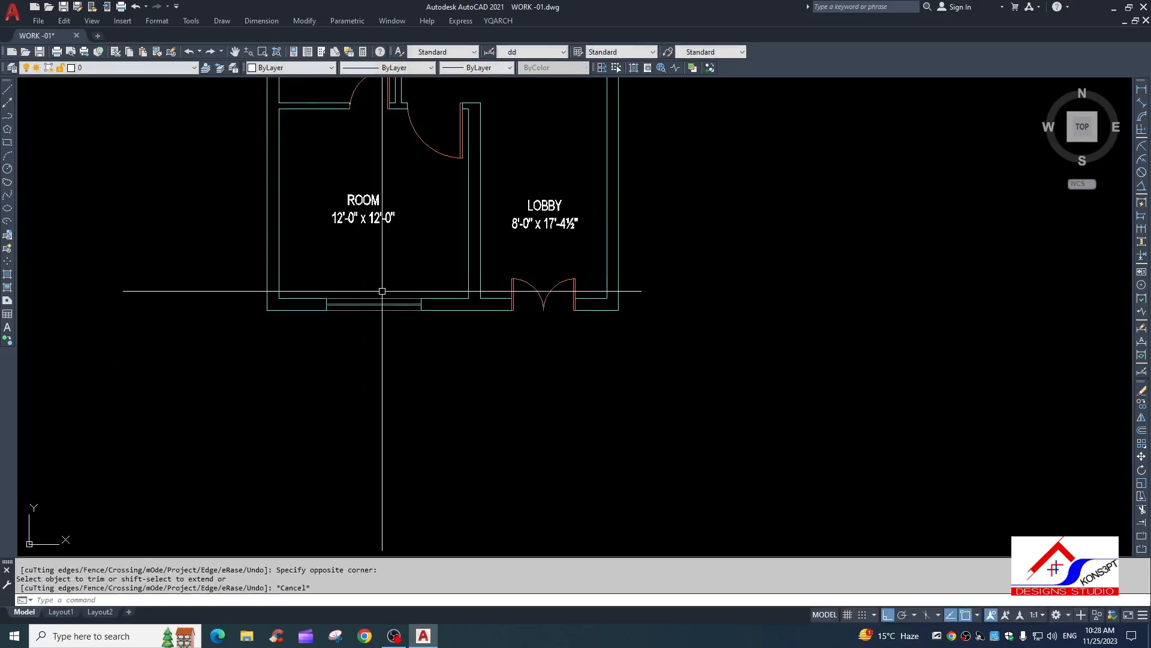
{"action": "left_click", "coordinate": [424, 329]}
{"action": "scroll", "coordinate": [424, 304], "scroll_direction": "down", "scroll_amount": 4}
{"action": "key", "text": "Escape"}
{"action": "scroll", "coordinate": [452, 187], "scroll_direction": "up", "scroll_amount": 6}
{"action": "left_click", "coordinate": [480, 123]}
{"action": "left_click", "coordinate": [558, 214]}
{"action": "key", "text": "Escape"}
- Copy the 8'-0" x 6'-0" bath's window to the outer wall area of the small bath
{"action": "left_click", "coordinate": [463, 116]}
{"action": "left_click", "coordinate": [590, 231]}
{"action": "type", "text": "c"}
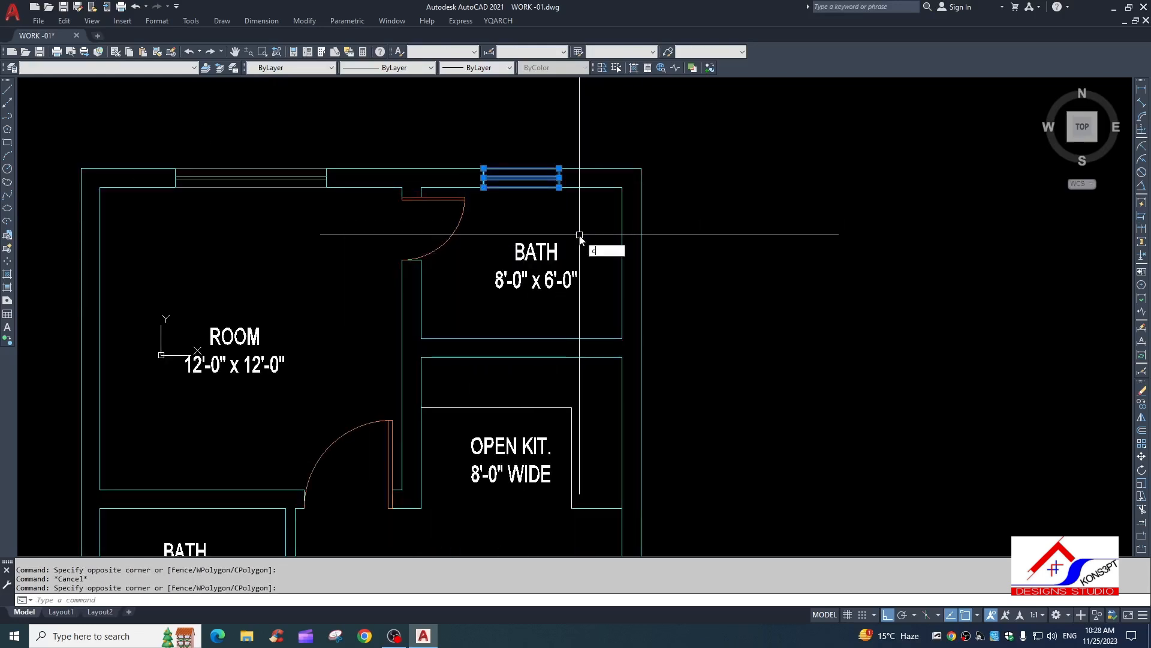
{"action": "type", "text": "o"}
{"action": "key", "text": "space"}
{"action": "left_click", "coordinate": [521, 187]}
{"action": "scroll", "coordinate": [513, 275], "scroll_direction": "down", "scroll_amount": 1}
{"action": "middle_click_drag", "start_coordinate": [344, 397], "coordinate": [333, 294]}
{"action": "left_click", "coordinate": [248, 347]}
{"action": "key", "text": "Escape"}
- Turn the copied window upright and place it in the small bath's left outer wall
{"action": "scroll", "coordinate": [214, 360], "scroll_direction": "up", "scroll_amount": 4}
{"action": "left_click", "coordinate": [176, 307]}
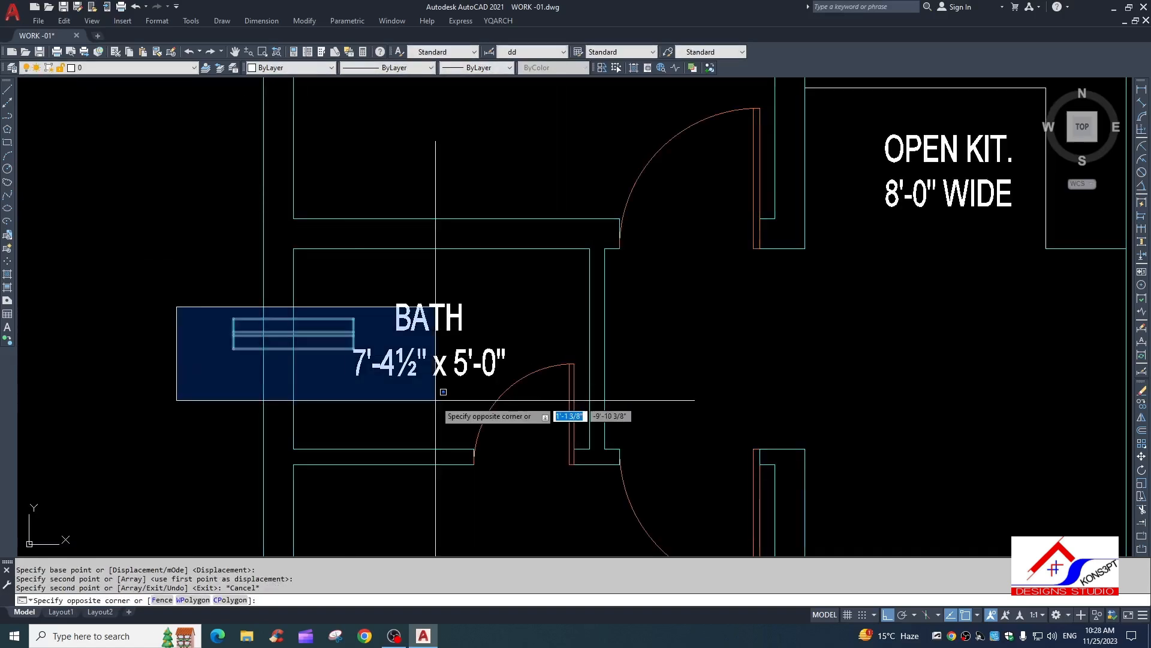
{"action": "left_click", "coordinate": [443, 392]}
{"action": "middle_click_drag", "start_coordinate": [350, 385], "coordinate": [427, 401]}
{"action": "left_click", "coordinate": [370, 365]}
{"action": "left_click", "coordinate": [442, 202]}
{"action": "key", "text": "Escape"}
- Trim the outer wall lines that run through the small bath's window
{"action": "type", "text": "tr"}
{"action": "key", "text": "space"}
{"action": "key", "text": "space"}
{"action": "left_click", "coordinate": [387, 367]}
{"action": "left_click", "coordinate": [321, 381]}
{"action": "key", "text": "Escape"}
{"action": "left_click", "coordinate": [382, 287]}
{"action": "left_click", "coordinate": [315, 283]}
{"action": "key", "text": "Escape"}
{"action": "scroll", "coordinate": [361, 365], "scroll_direction": "down", "scroll_amount": 1}
{"action": "middle_click_drag", "start_coordinate": [363, 368], "coordinate": [356, 298]}
{"action": "scroll", "coordinate": [459, 368], "scroll_direction": "down", "scroll_amount": 2}
{"action": "middle_click_drag", "start_coordinate": [460, 370], "coordinate": [446, 337]}
{"action": "key", "text": "Escape"}
{"action": "middle_click_drag", "start_coordinate": [523, 371], "coordinate": [504, 378]}
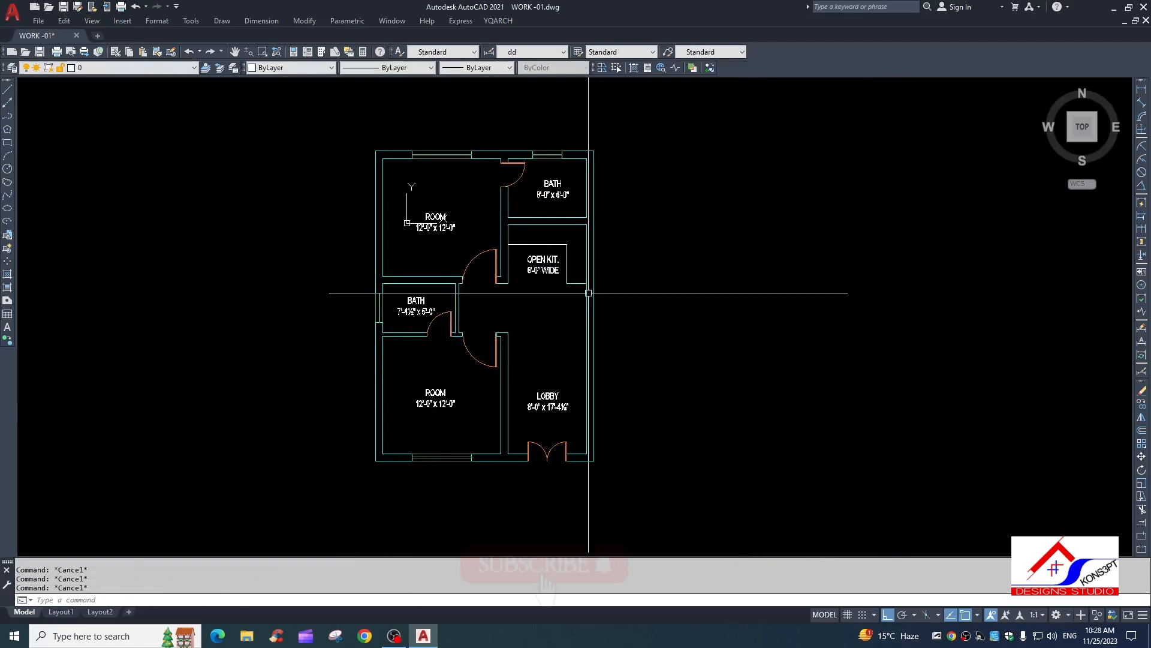
- Move the open kitchen's counter lines to the thin layer
{"action": "scroll", "coordinate": [574, 225], "scroll_direction": "up", "scroll_amount": 2}
{"action": "left_click", "coordinate": [580, 239]}
{"action": "left_click", "coordinate": [561, 324]}
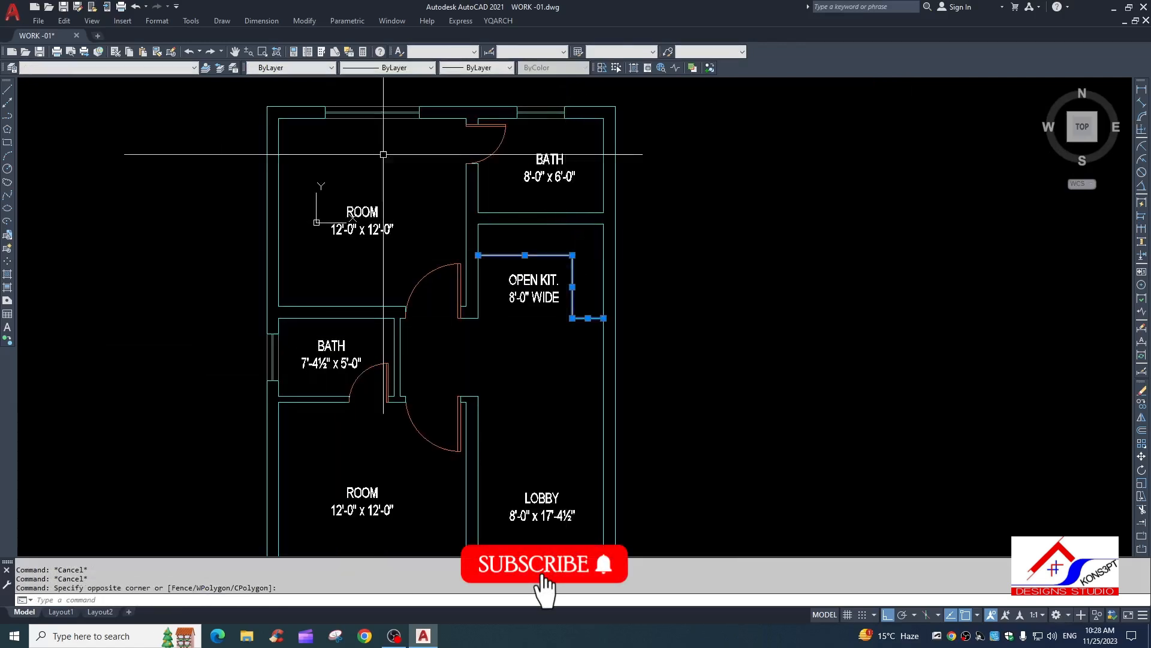
{"action": "left_click", "coordinate": [149, 69]}
{"action": "left_click", "coordinate": [90, 116]}
{"action": "key", "text": "Escape"}
- Move all the room, bath, kitchen and lobby labels to the text layer
{"action": "middle_click_drag", "start_coordinate": [593, 384], "coordinate": [556, 311]}
{"action": "scroll", "coordinate": [497, 222], "scroll_direction": "up", "scroll_amount": 1}
{"action": "left_click", "coordinate": [498, 240]}
{"action": "left_click", "coordinate": [484, 217]}
{"action": "scroll", "coordinate": [485, 219], "scroll_direction": "down", "scroll_amount": 1}
{"action": "middle_click_drag", "start_coordinate": [485, 219], "coordinate": [488, 261]}
{"action": "scroll", "coordinate": [474, 270], "scroll_direction": "down", "scroll_amount": 1}
{"action": "left_click", "coordinate": [513, 356]}
{"action": "left_click", "coordinate": [482, 403]}
{"action": "left_click", "coordinate": [351, 411]}
{"action": "left_click", "coordinate": [397, 377]}
{"action": "left_click", "coordinate": [372, 355]}
{"action": "left_click", "coordinate": [361, 401]}
{"action": "left_click", "coordinate": [360, 304]}
{"action": "left_click", "coordinate": [372, 217]}
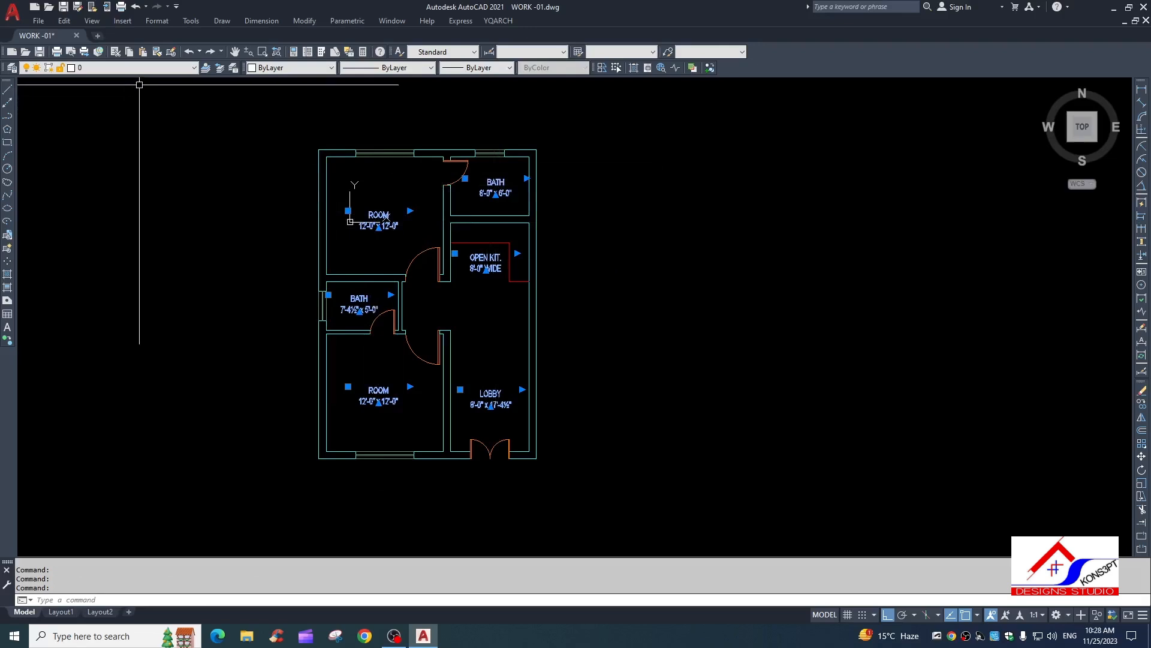
{"action": "left_click", "coordinate": [155, 68]}
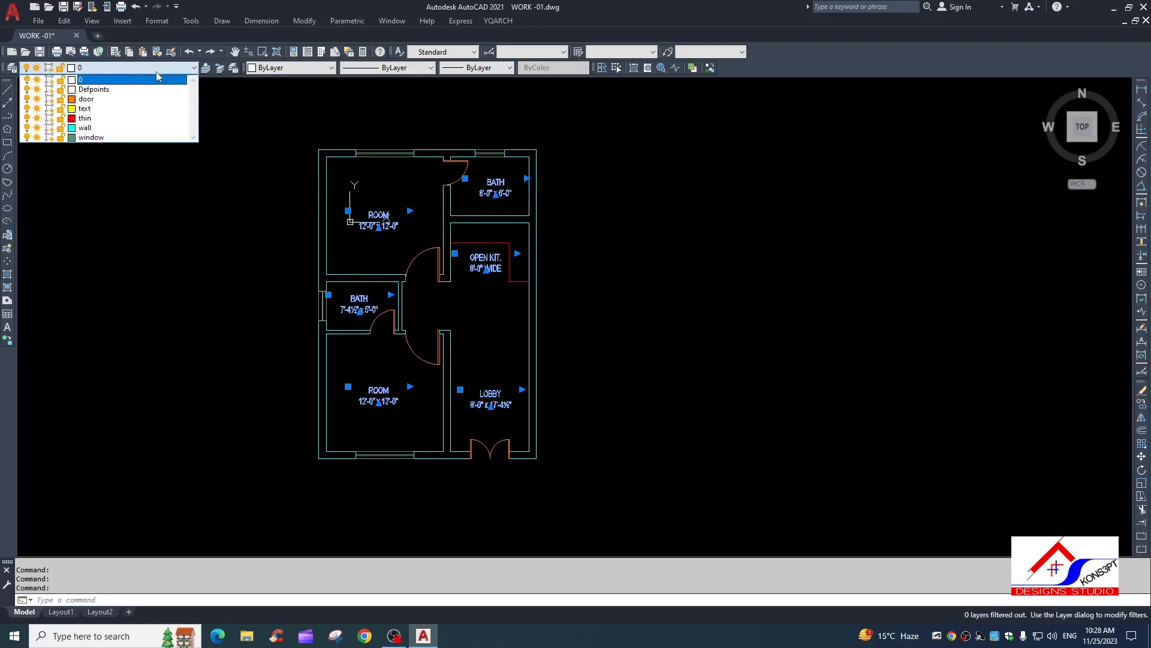
{"action": "left_click", "coordinate": [89, 108]}
{"action": "key", "text": "Escape"}
- Examine the layer colours and assignments of the objects across the floor plan
{"action": "middle_click_drag", "start_coordinate": [624, 411], "coordinate": [624, 422]}
{"action": "key", "text": "Escape"}
{"action": "scroll", "coordinate": [393, 285], "scroll_direction": "up", "scroll_amount": 1}
{"action": "scroll", "coordinate": [559, 348], "scroll_direction": "down", "scroll_amount": 2}
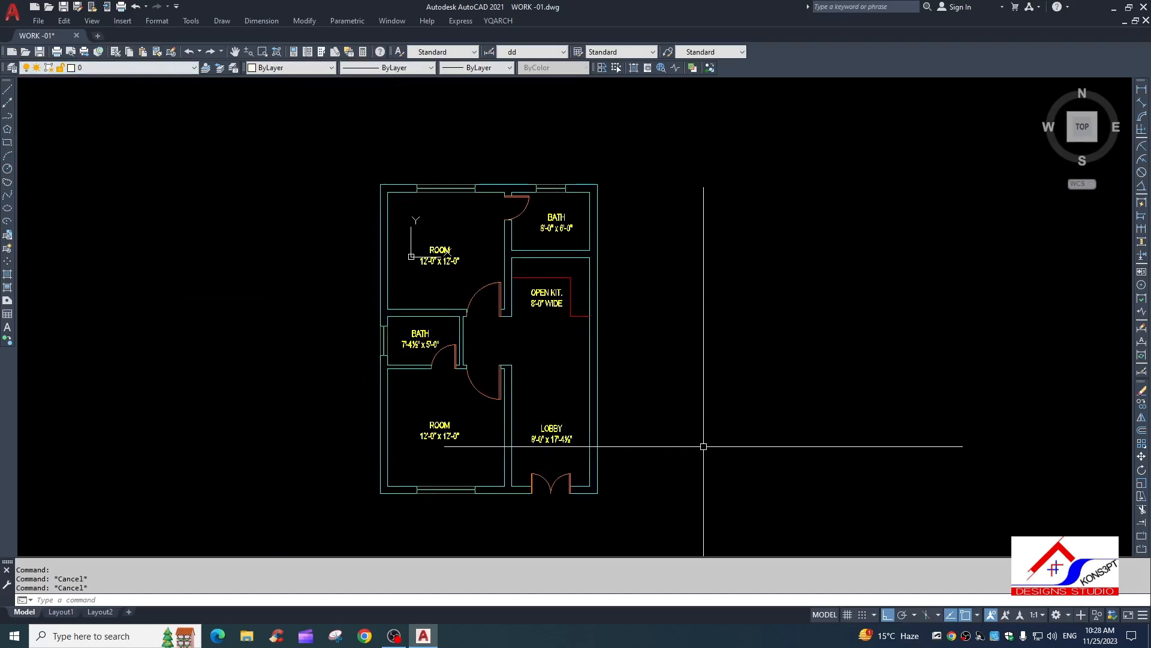
{"action": "scroll", "coordinate": [648, 372], "scroll_direction": "down", "scroll_amount": 2}
{"action": "scroll", "coordinate": [642, 324], "scroll_direction": "up", "scroll_amount": 7}
{"action": "scroll", "coordinate": [624, 360], "scroll_direction": "down", "scroll_amount": 2}
{"action": "scroll", "coordinate": [618, 386], "scroll_direction": "down", "scroll_amount": 4}
{"action": "scroll", "coordinate": [569, 251], "scroll_direction": "up", "scroll_amount": 4}
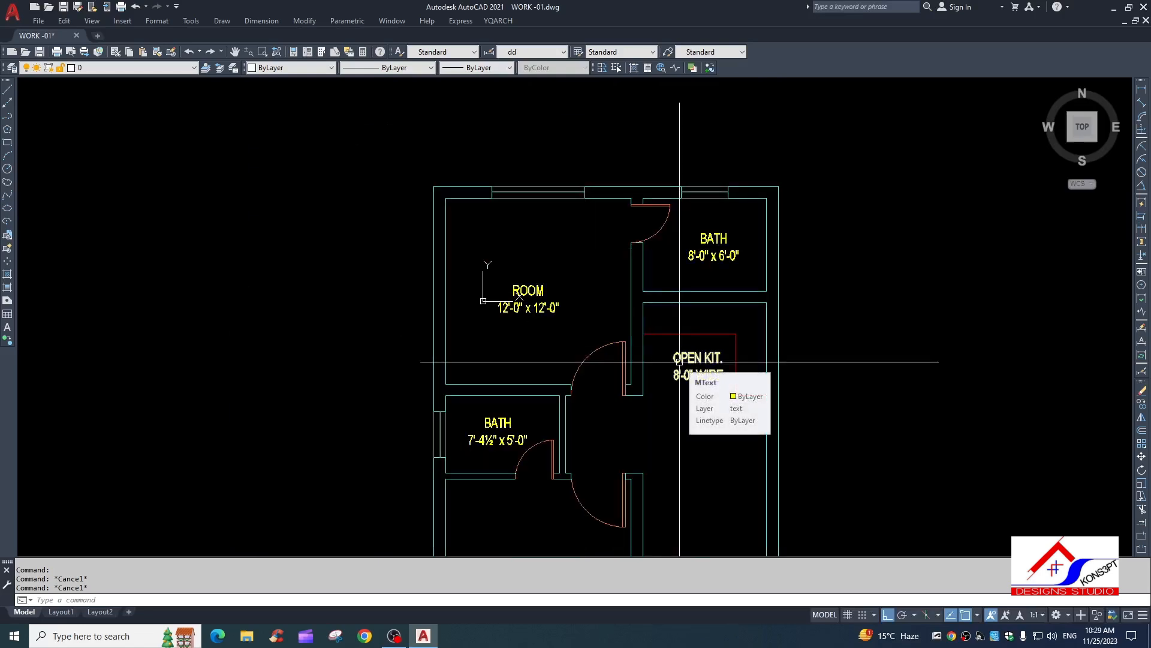
{"action": "scroll", "coordinate": [732, 384], "scroll_direction": "down", "scroll_amount": 2}
{"action": "middle_click_drag", "start_coordinate": [733, 383], "coordinate": [629, 258]}
{"action": "scroll", "coordinate": [683, 300], "scroll_direction": "down", "scroll_amount": 2}
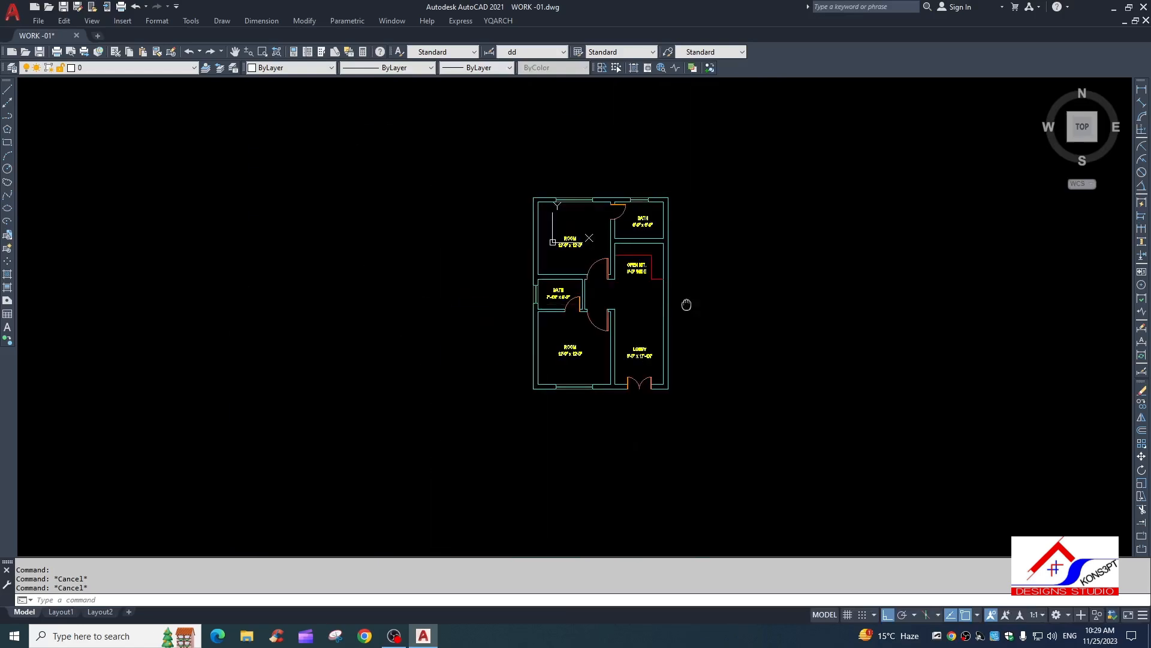
{"action": "scroll", "coordinate": [622, 202], "scroll_direction": "up", "scroll_amount": 5}
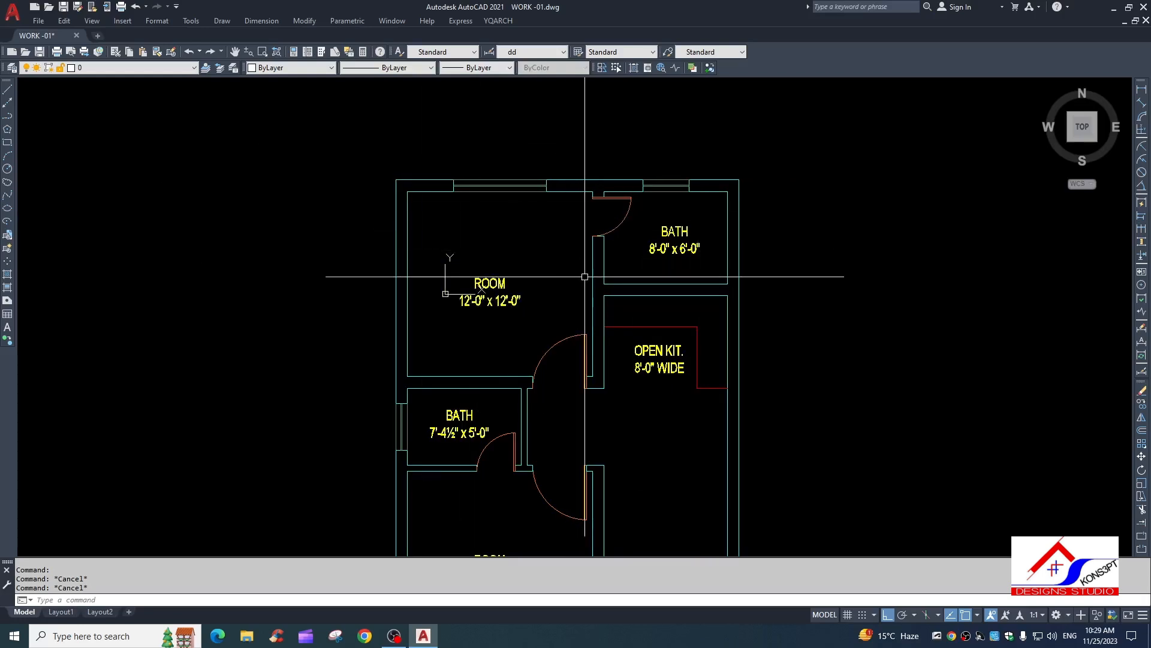
{"action": "scroll", "coordinate": [743, 382], "scroll_direction": "down", "scroll_amount": 1}
{"action": "middle_click_drag", "start_coordinate": [742, 382], "coordinate": [646, 282]}
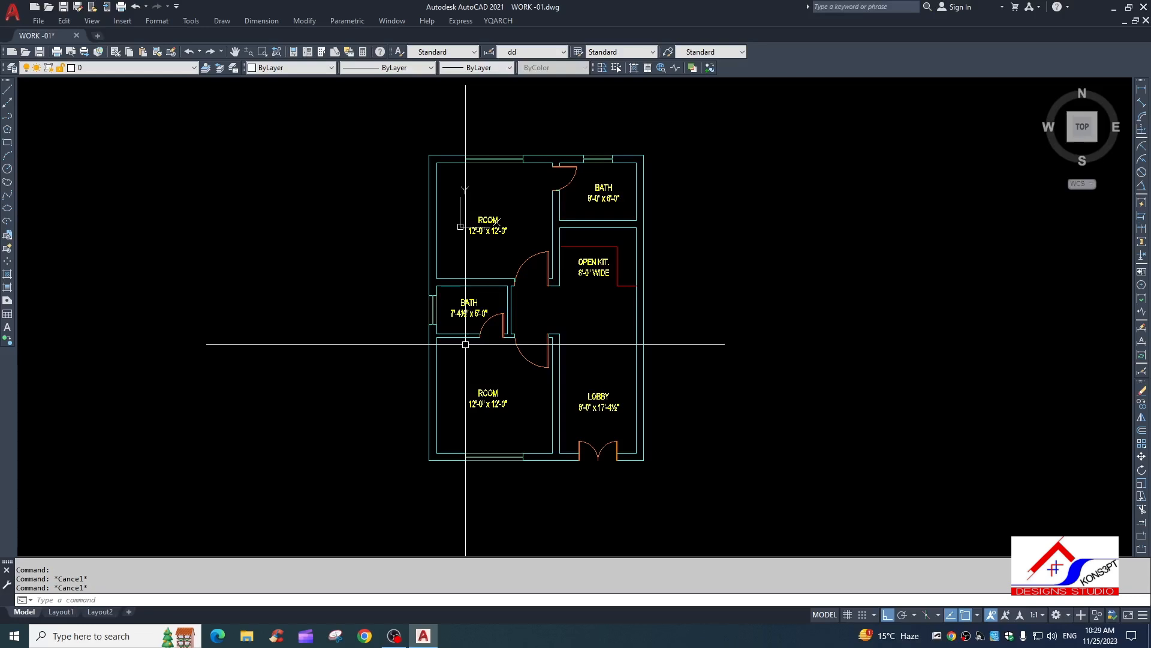
- Turn the window layer off and back on
{"action": "left_click", "coordinate": [30, 67]}
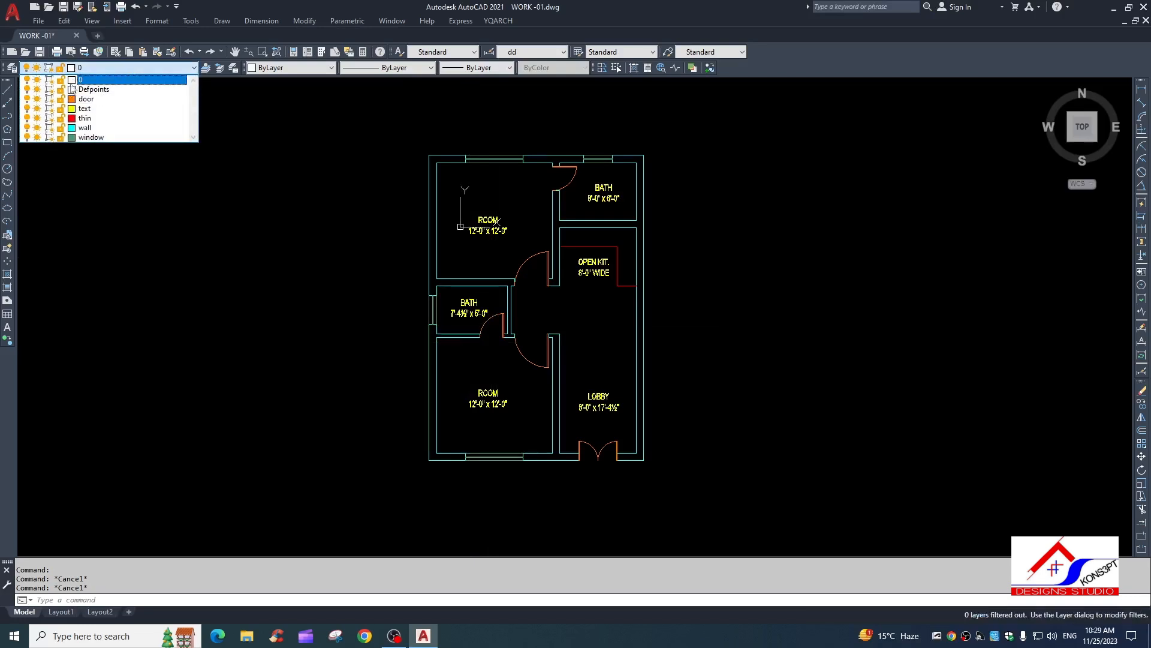
{"action": "left_click", "coordinate": [27, 138]}
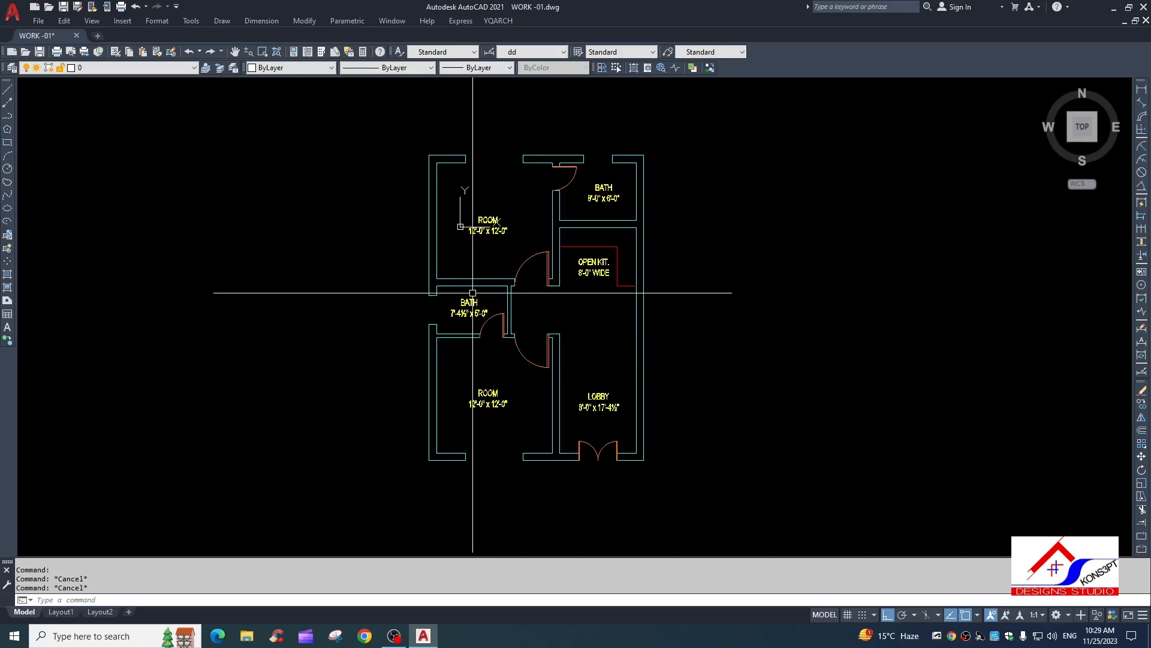
{"action": "left_click", "coordinate": [129, 67]}
{"action": "left_click", "coordinate": [27, 137]}
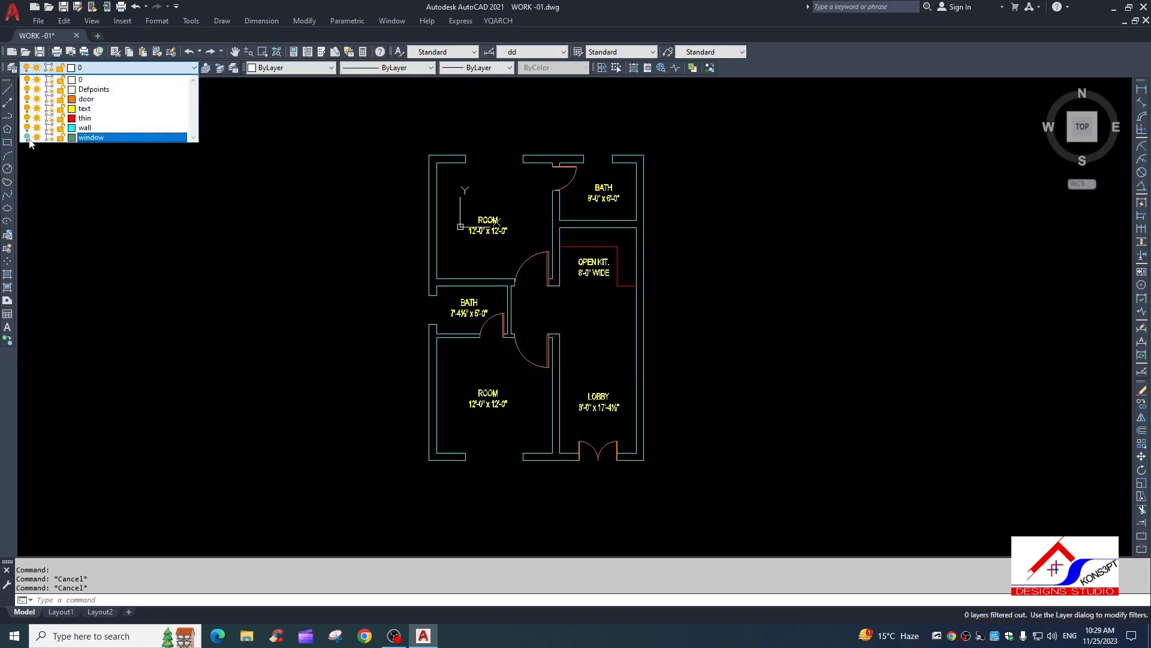
- Turn the text layer off and back on
{"action": "left_click", "coordinate": [151, 67]}
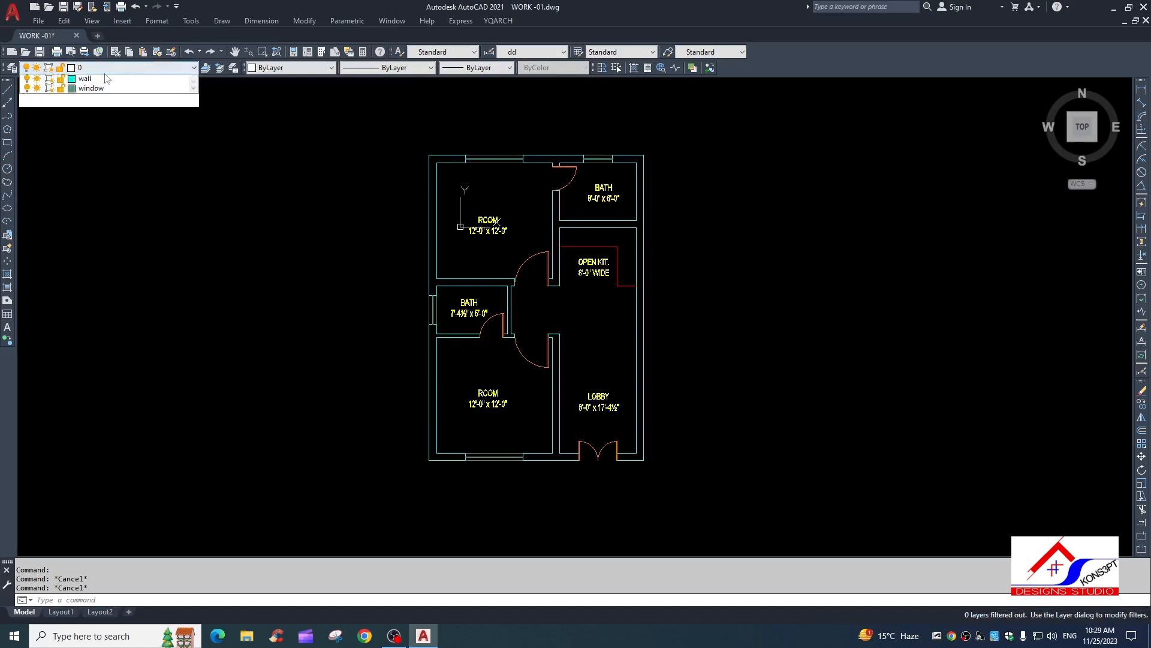
{"action": "left_click", "coordinate": [429, 370]}
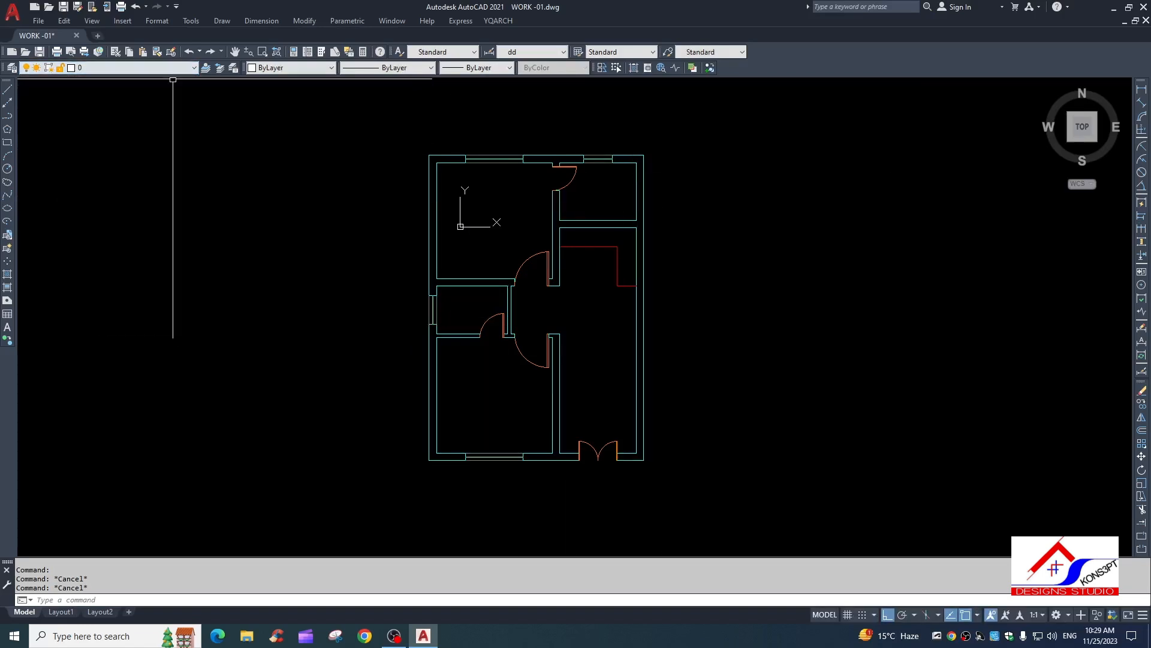
{"action": "left_click", "coordinate": [173, 68]}
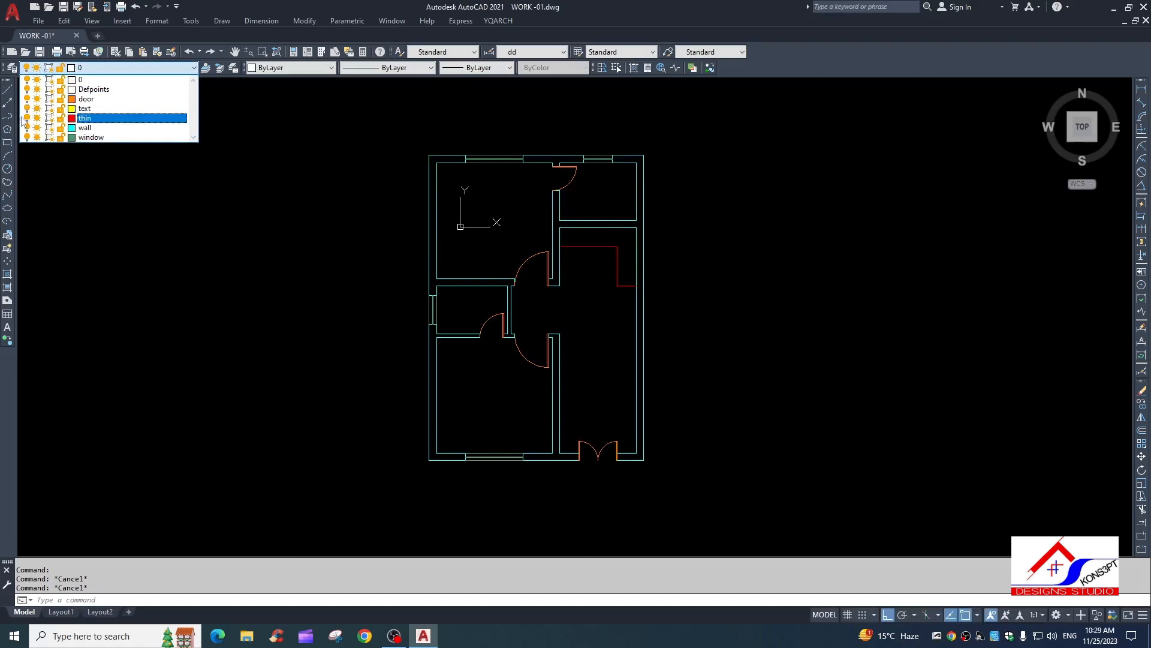
{"action": "left_click", "coordinate": [252, 293]}
- Lock the text layer
{"action": "left_click", "coordinate": [103, 68]}
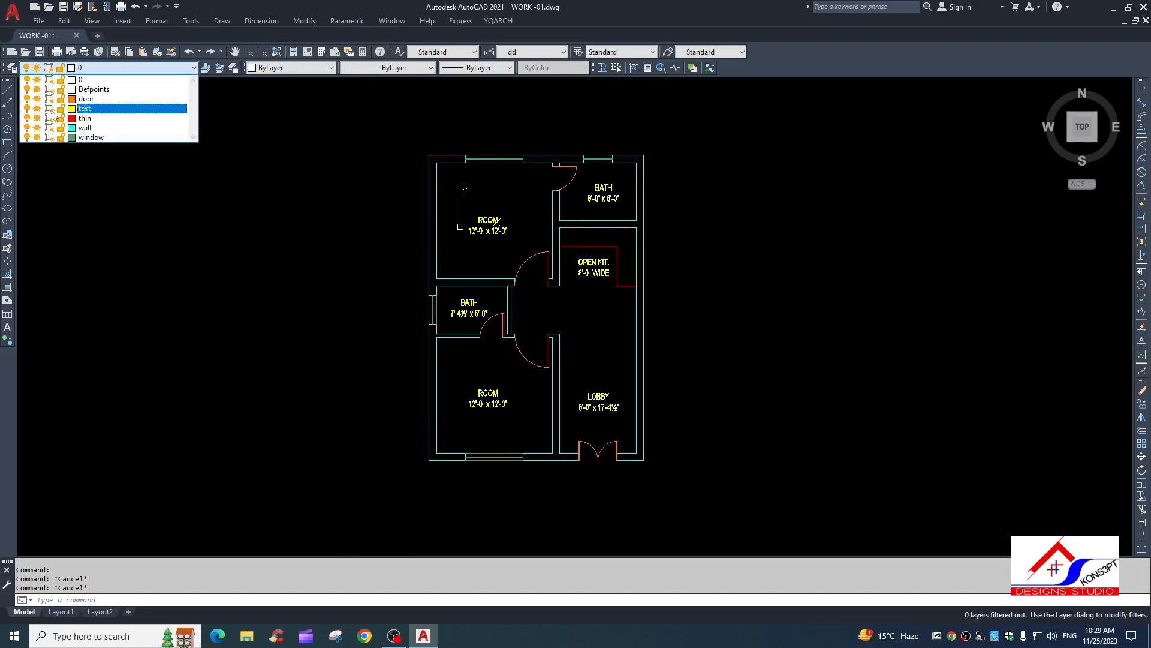
{"action": "left_click", "coordinate": [60, 109]}
{"action": "left_click", "coordinate": [175, 206]}
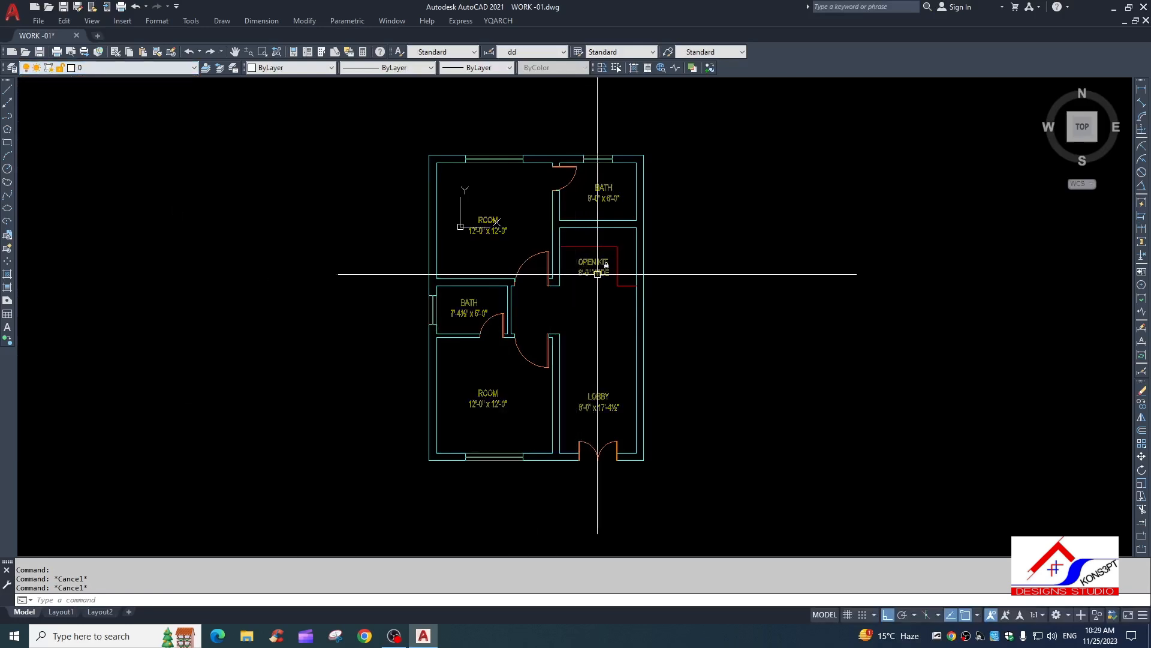
- Copy the whole floor plan to the right of the original
{"action": "left_click", "coordinate": [686, 134]}
{"action": "left_click", "coordinate": [322, 548]}
{"action": "scroll", "coordinate": [297, 282], "scroll_direction": "down", "scroll_amount": 4}
{"action": "type", "text": "co"}
{"action": "key", "text": "space"}
{"action": "left_click", "coordinate": [502, 424]}
{"action": "left_click", "coordinate": [653, 422]}
{"action": "key", "text": "Escape"}
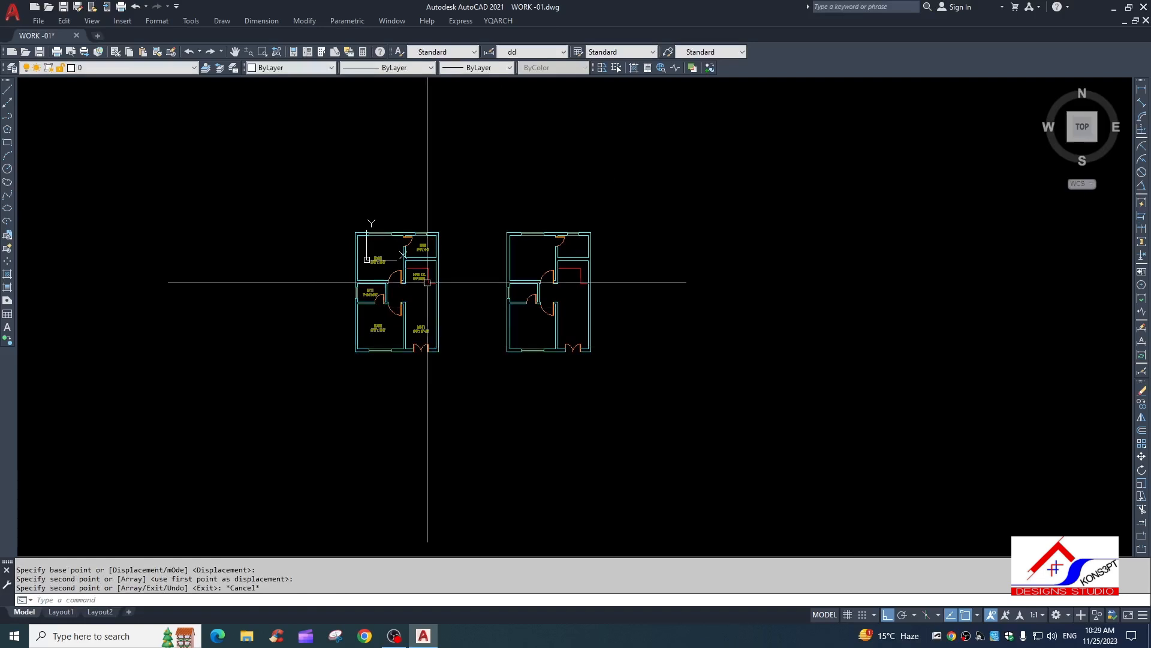
- Try to edit the original plan's OPEN KIT. label on the locked text layer
{"action": "scroll", "coordinate": [448, 292], "scroll_direction": "up", "scroll_amount": 6}
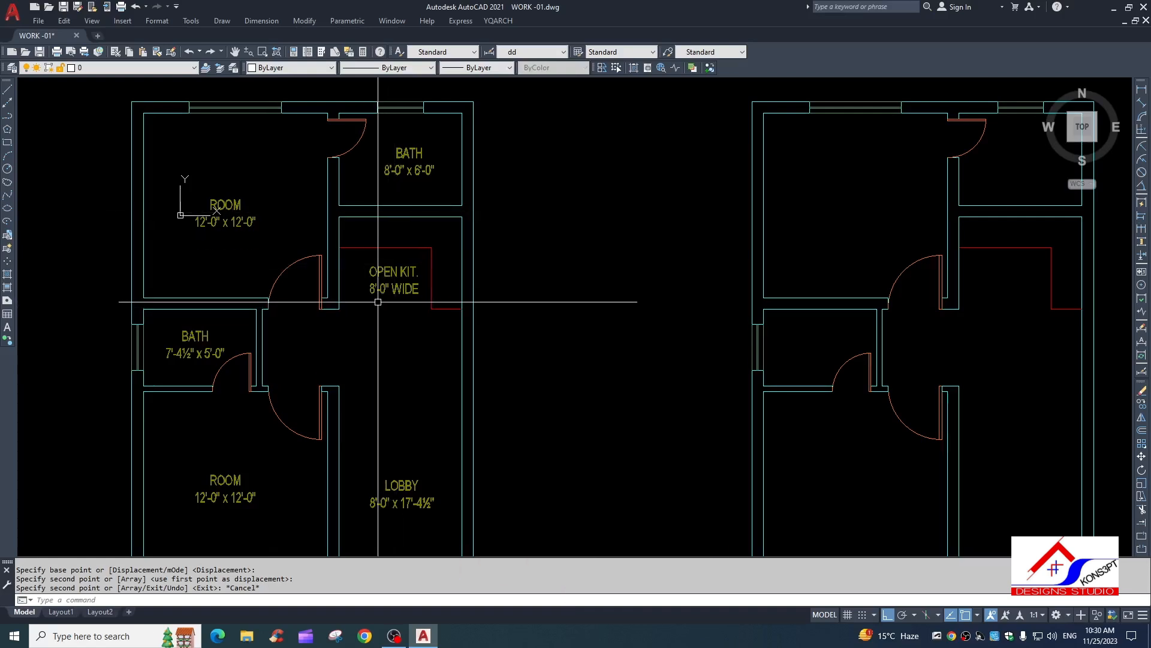
{"action": "double_click", "coordinate": [396, 271]}
{"action": "key", "text": "Escape"}
{"action": "key", "text": "Escape"}
{"action": "scroll", "coordinate": [474, 282], "scroll_direction": "down", "scroll_amount": 4}
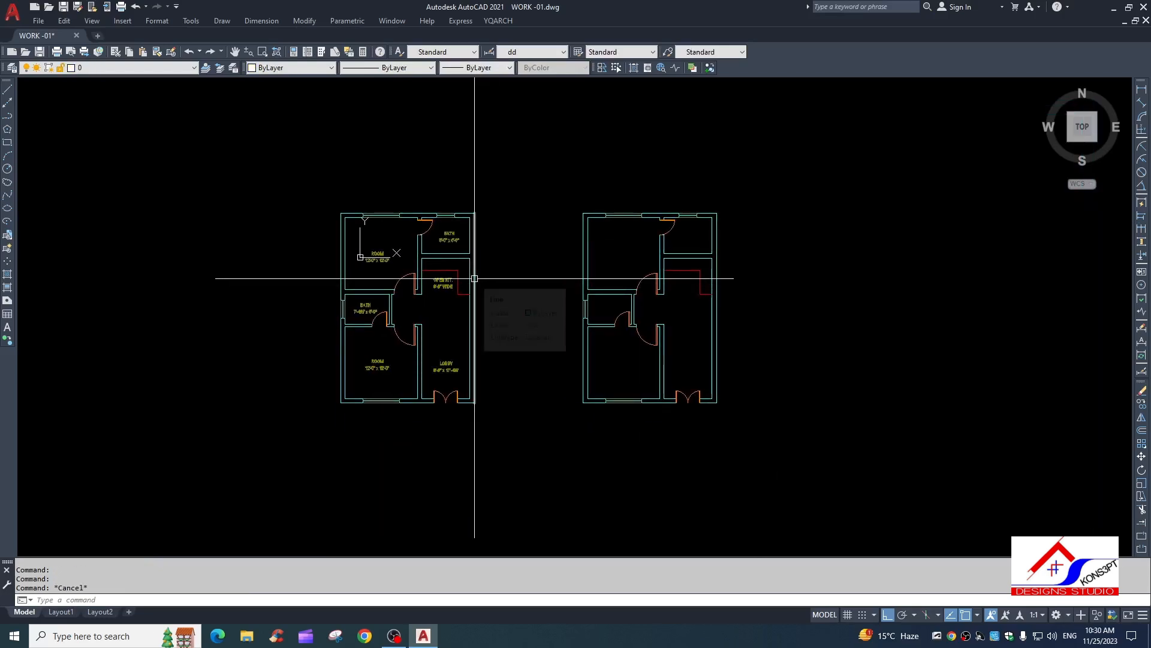
- Erase the copied floor plan beside the original
{"action": "left_click", "coordinate": [555, 162]}
{"action": "left_click", "coordinate": [771, 476]}
{"action": "type", "text": "e"}
{"action": "key", "text": "Return"}
{"action": "scroll", "coordinate": [630, 357], "scroll_direction": "down", "scroll_amount": 2}
{"action": "scroll", "coordinate": [493, 332], "scroll_direction": "up", "scroll_amount": 4}
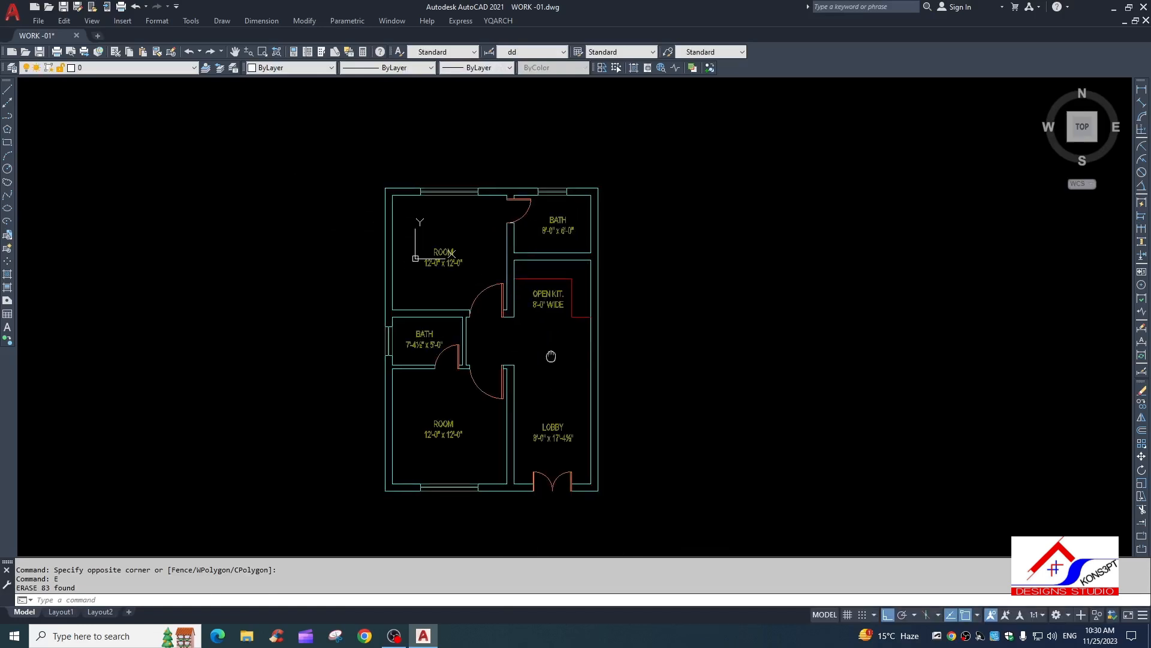
{"action": "middle_click_drag", "start_coordinate": [551, 356], "coordinate": [560, 322]}
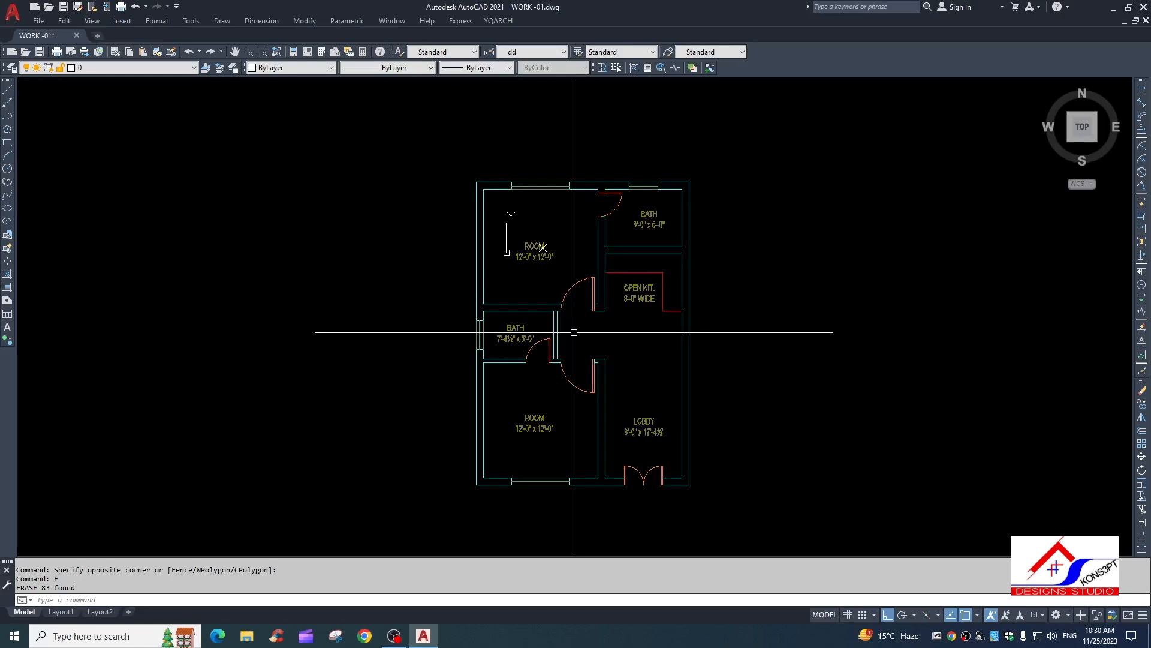
{"action": "middle_click_drag", "start_coordinate": [625, 362], "coordinate": [537, 340]}
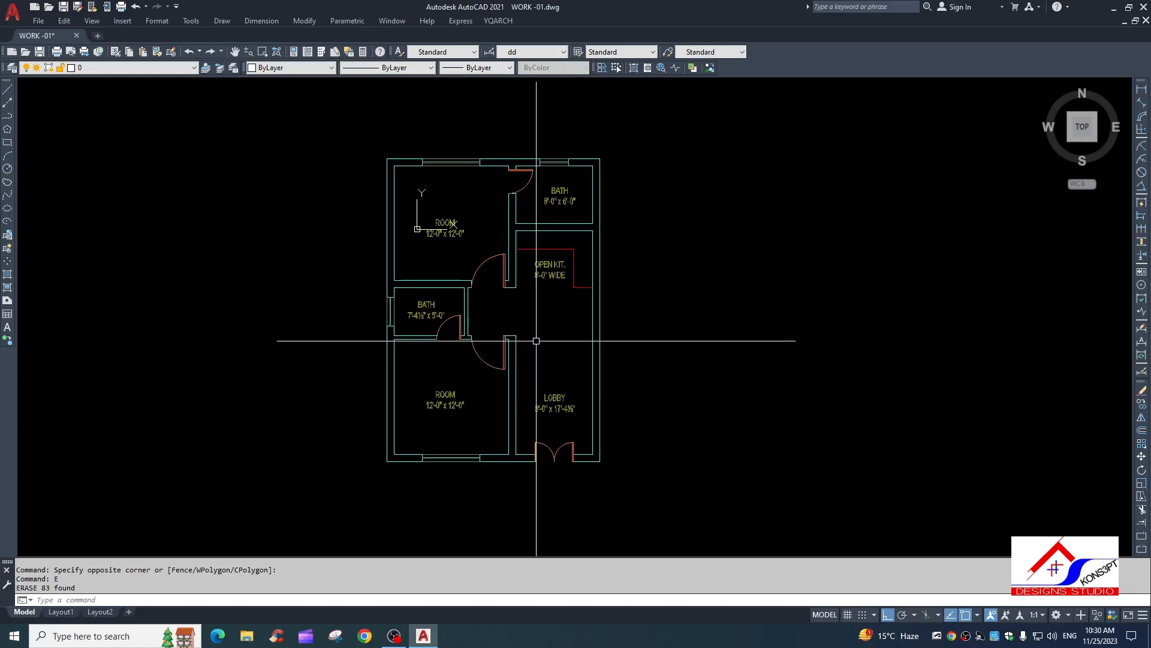